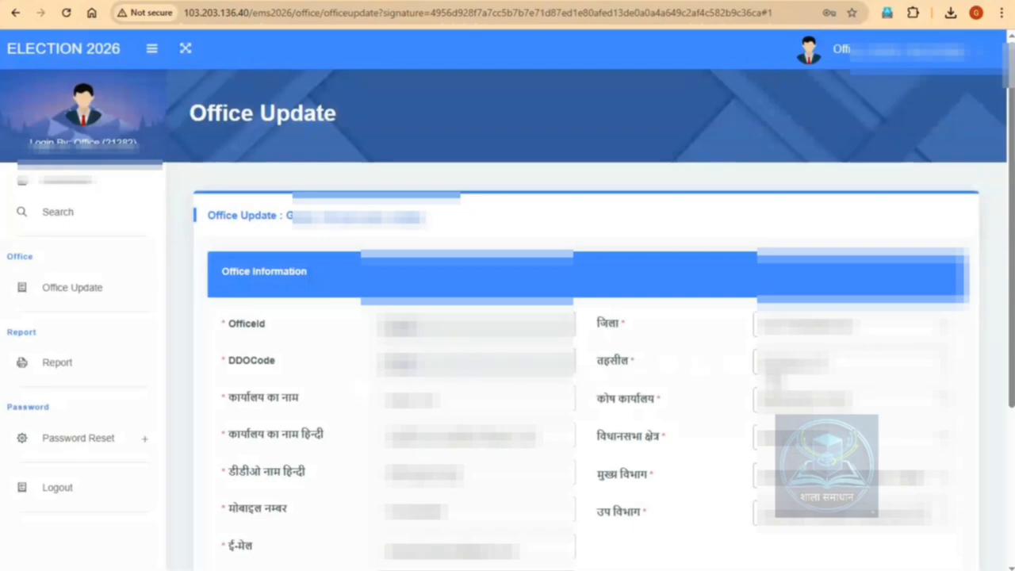
Step: Choose the office's पंचायत समिति in the Office Information form
{"action": "scroll", "coordinate": [482, 430], "scroll_direction": "down", "scroll_amount": 1}
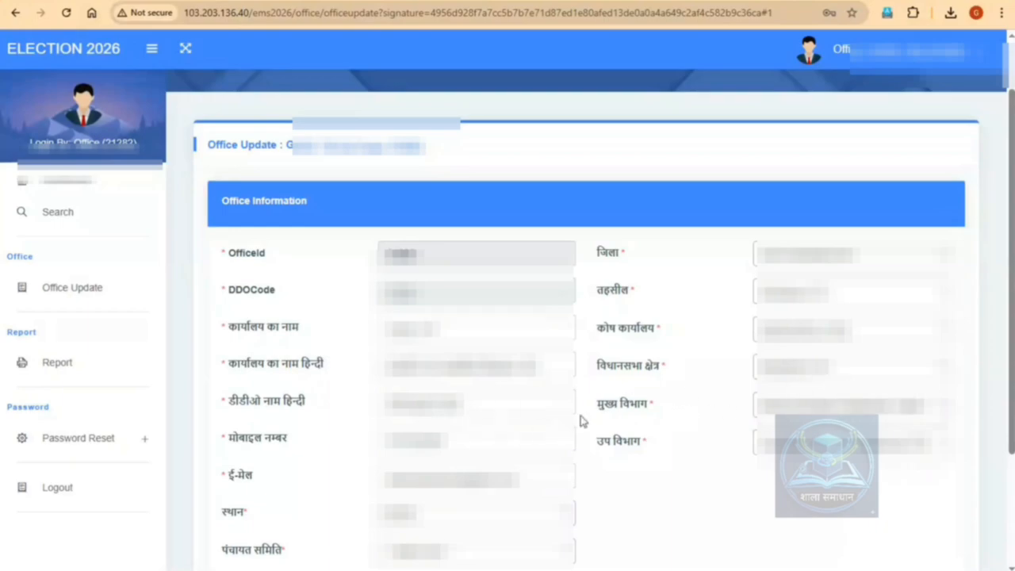
{"action": "scroll", "coordinate": [475, 422], "scroll_direction": "down", "scroll_amount": 1}
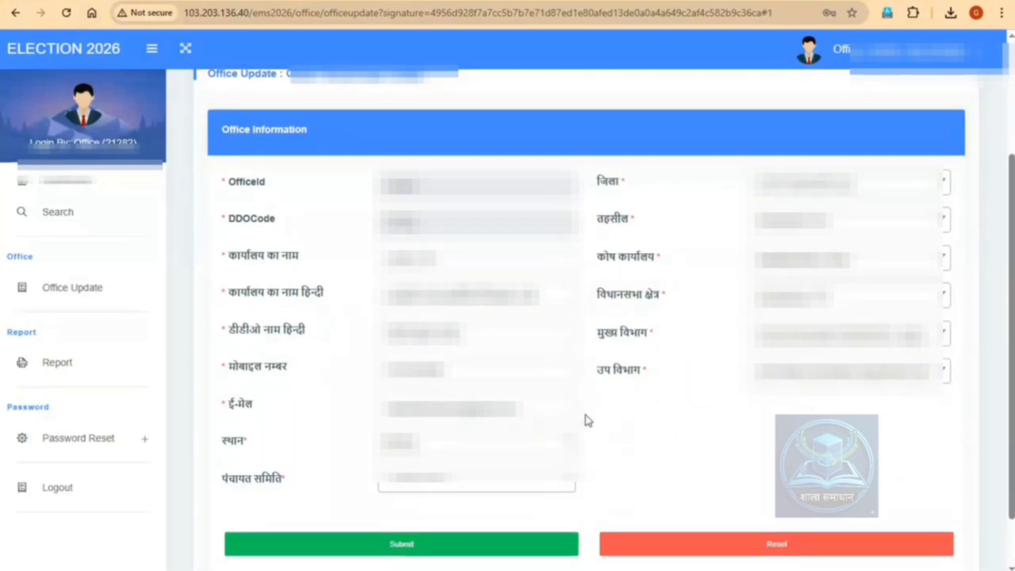
{"action": "scroll", "coordinate": [585, 415], "scroll_direction": "down", "scroll_amount": 1}
{"action": "left_click", "coordinate": [443, 419]}
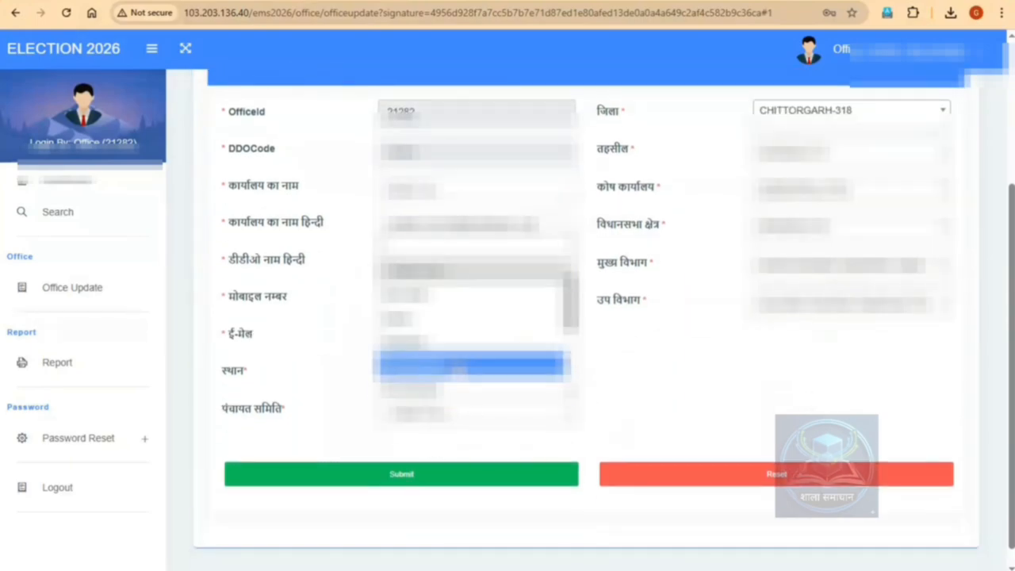
{"action": "scroll", "coordinate": [458, 368], "scroll_direction": "down", "scroll_amount": 2}
{"action": "left_click", "coordinate": [457, 366]}
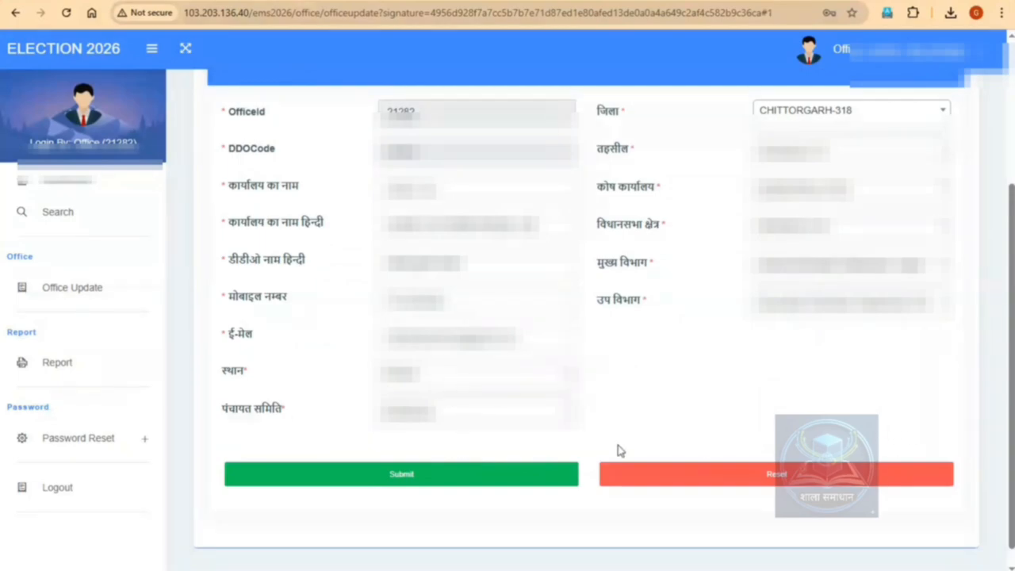
Step: Submit the office information update and acknowledge its completion
{"action": "scroll", "coordinate": [621, 451], "scroll_direction": "up", "scroll_amount": 2}
{"action": "scroll", "coordinate": [620, 451], "scroll_direction": "down", "scroll_amount": 1}
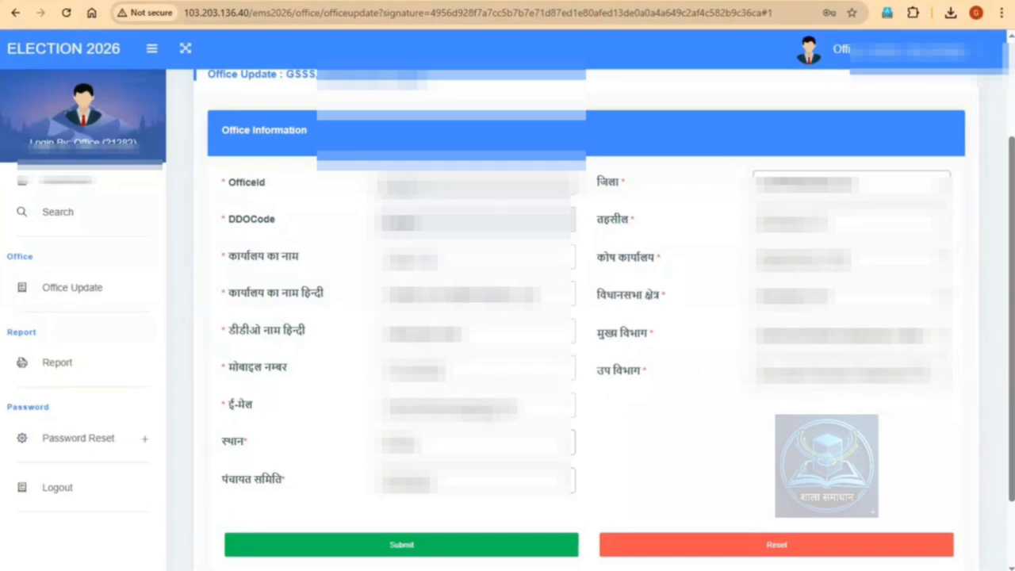
{"action": "left_click", "coordinate": [431, 543]}
{"action": "left_click", "coordinate": [480, 389]}
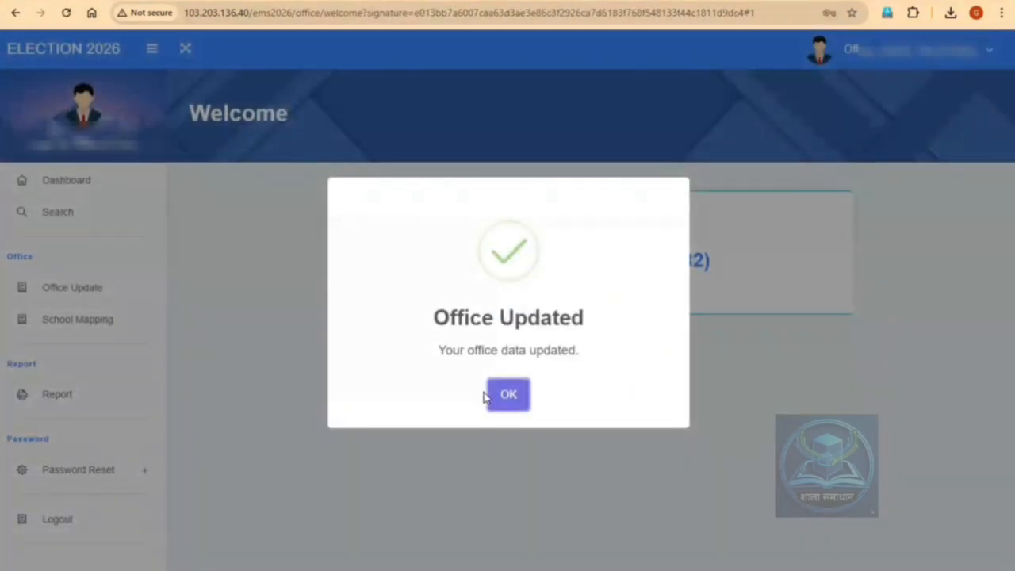
{"action": "left_click", "coordinate": [506, 396]}
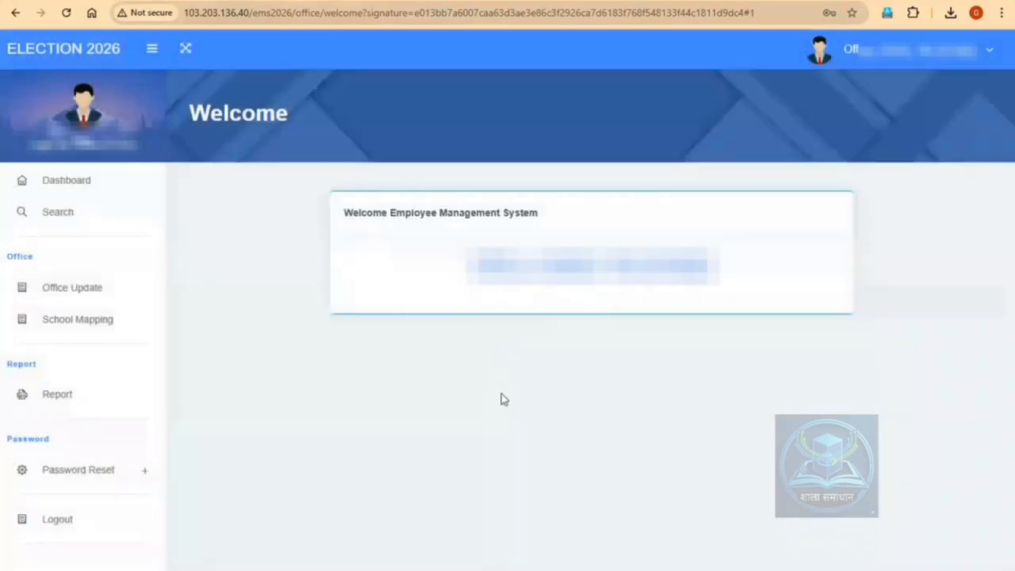
Step: Open School Mapping and display the list of schools under our PEO
{"action": "left_click", "coordinate": [70, 319]}
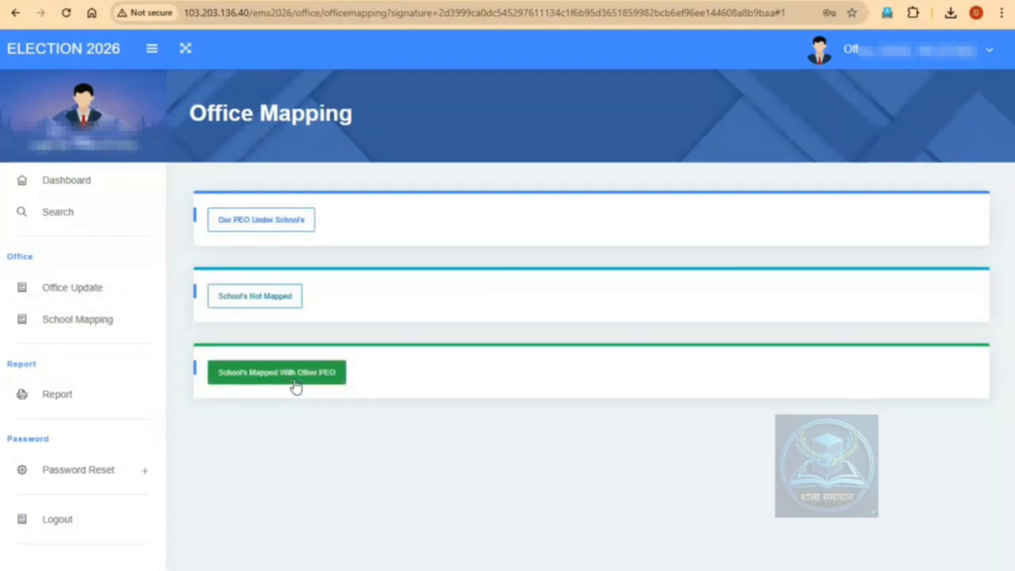
{"action": "left_click", "coordinate": [258, 227]}
{"action": "scroll", "coordinate": [261, 230], "scroll_direction": "down", "scroll_amount": 1}
{"action": "scroll", "coordinate": [417, 486], "scroll_direction": "down", "scroll_amount": 2}
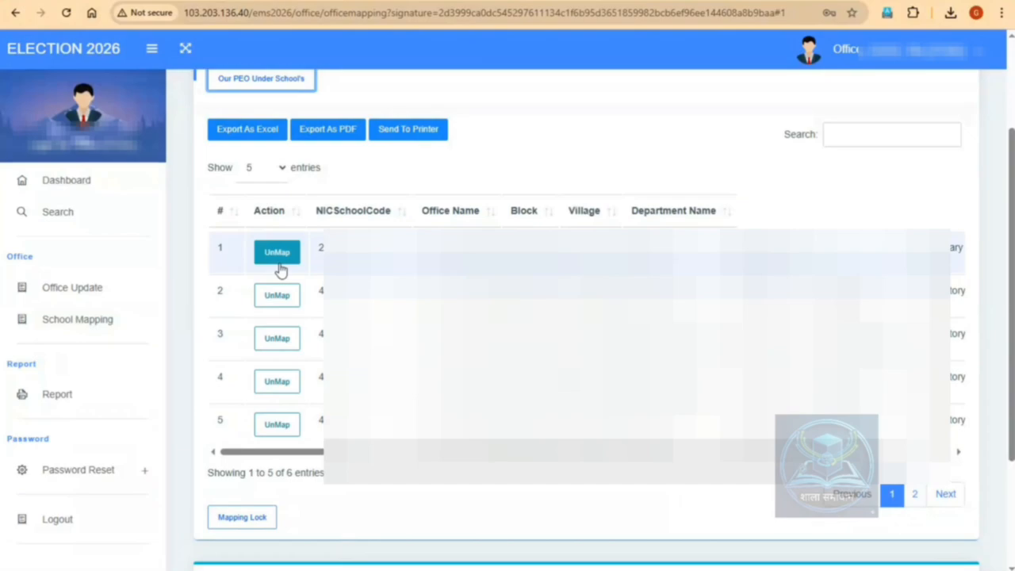
Step: Check the office name of every school mapped under our PEO across both pages of the list
{"action": "left_click_drag", "start_coordinate": [470, 249], "coordinate": [639, 241]}
{"action": "left_click_drag", "start_coordinate": [454, 295], "coordinate": [683, 295]}
{"action": "left_click_drag", "start_coordinate": [476, 339], "coordinate": [707, 339]}
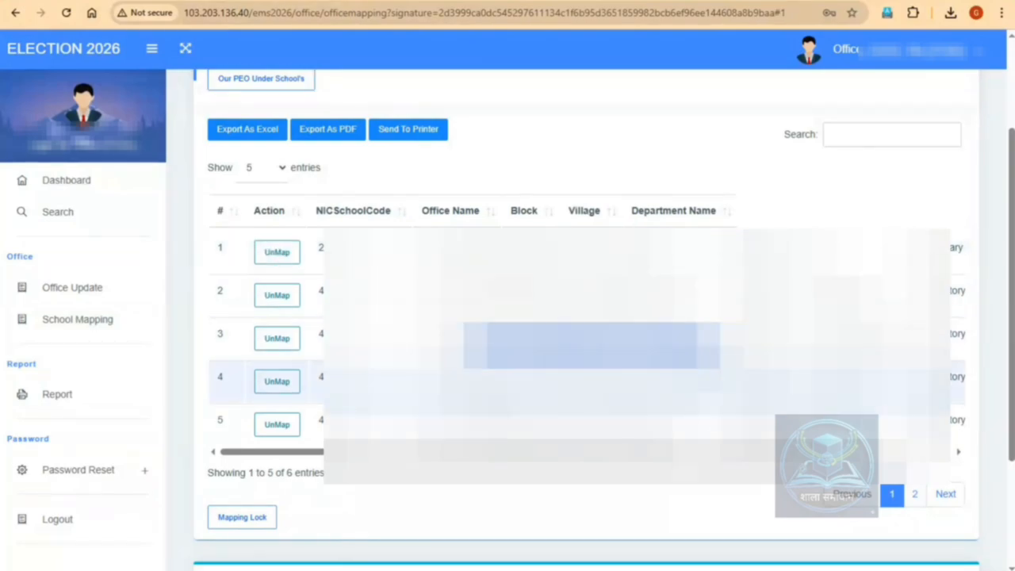
{"action": "left_click_drag", "start_coordinate": [476, 384], "coordinate": [708, 384]}
{"action": "left_click_drag", "start_coordinate": [507, 428], "coordinate": [675, 428]}
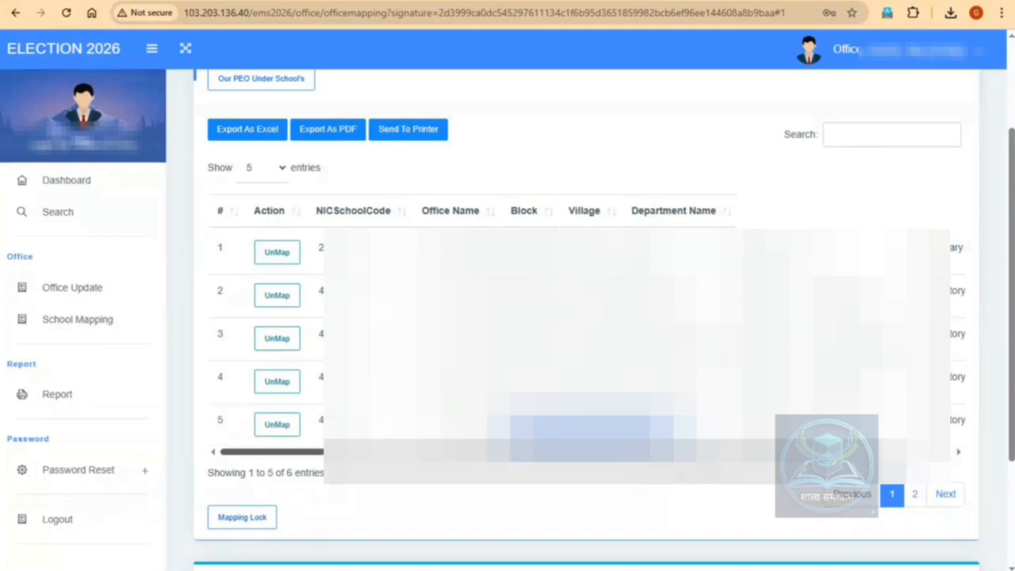
{"action": "left_click", "coordinate": [915, 494]}
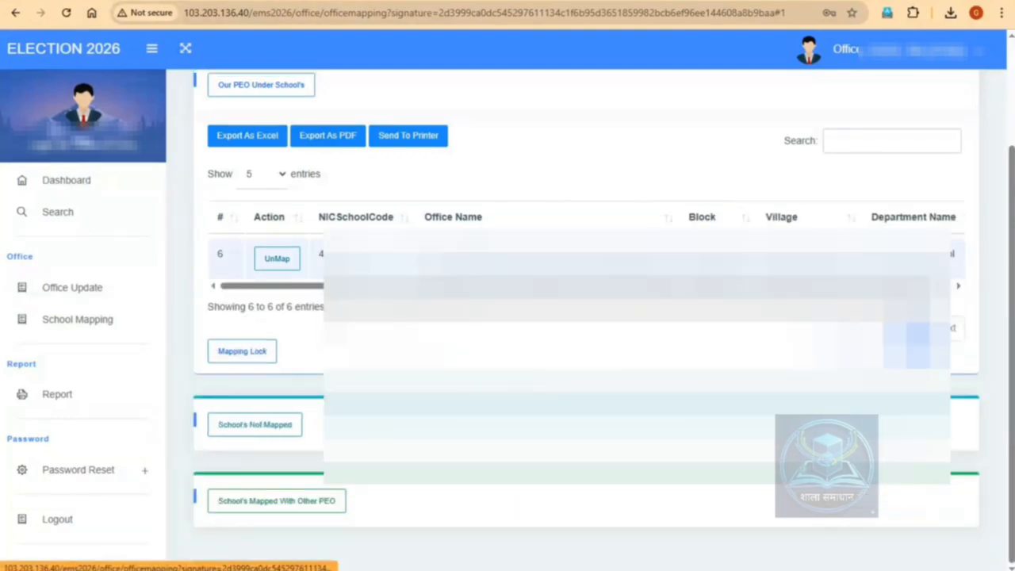
{"action": "left_click_drag", "start_coordinate": [427, 255], "coordinate": [664, 255]}
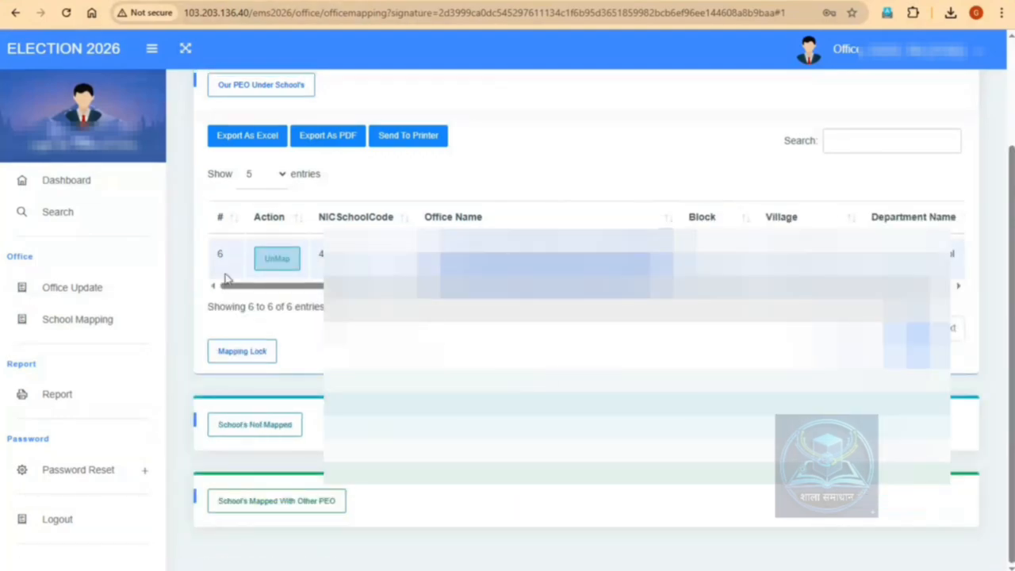
{"action": "left_click", "coordinate": [891, 328]}
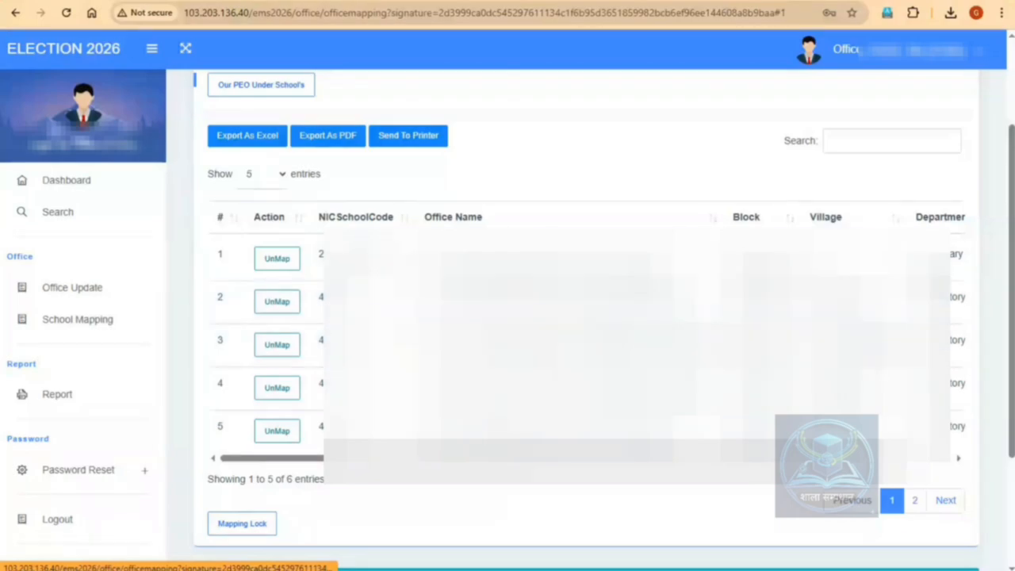
{"action": "mouse_move", "coordinate": [509, 458]}
{"action": "left_mouse_down"}
{"action": "mouse_move", "coordinate": [565, 458]}
{"action": "mouse_move", "coordinate": [509, 459]}
{"action": "left_mouse_up"}
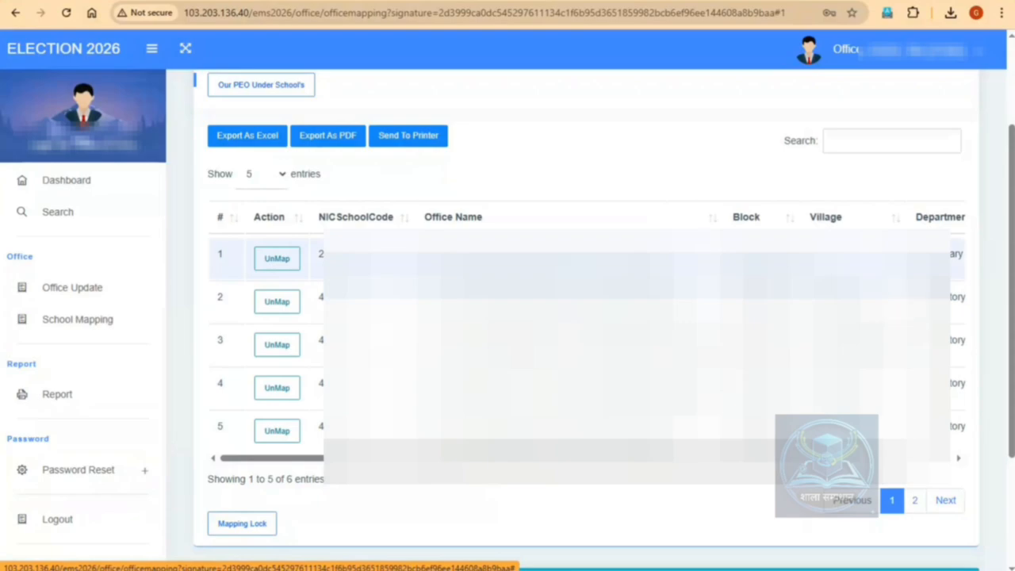
{"action": "left_click", "coordinate": [277, 261]}
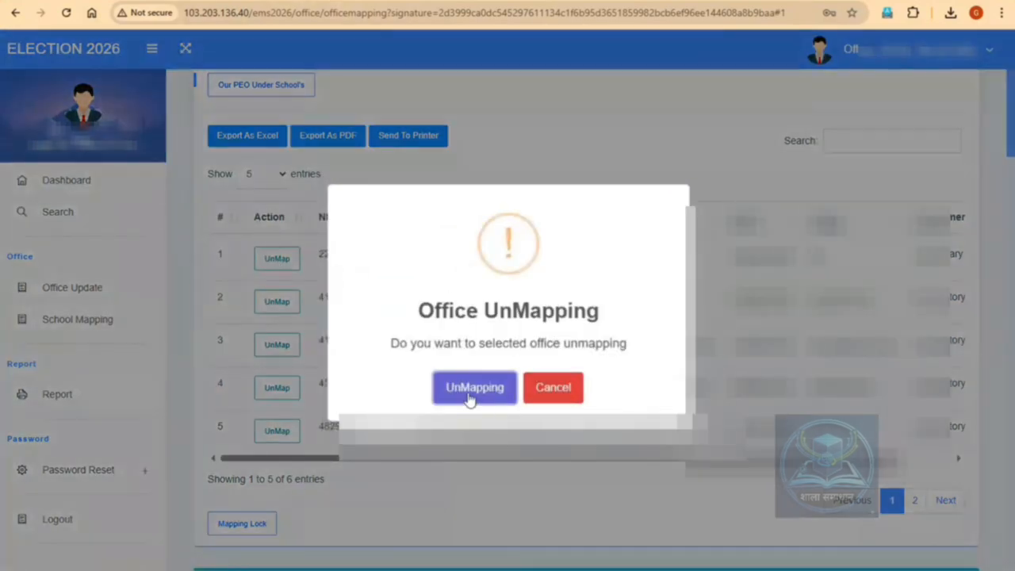
{"action": "left_click", "coordinate": [553, 388]}
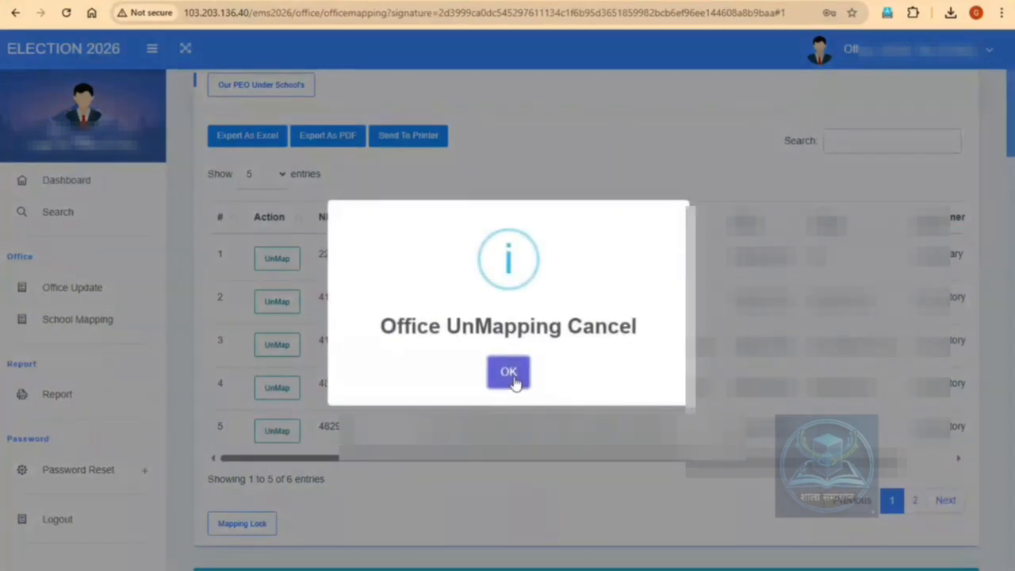
{"action": "left_click", "coordinate": [509, 373]}
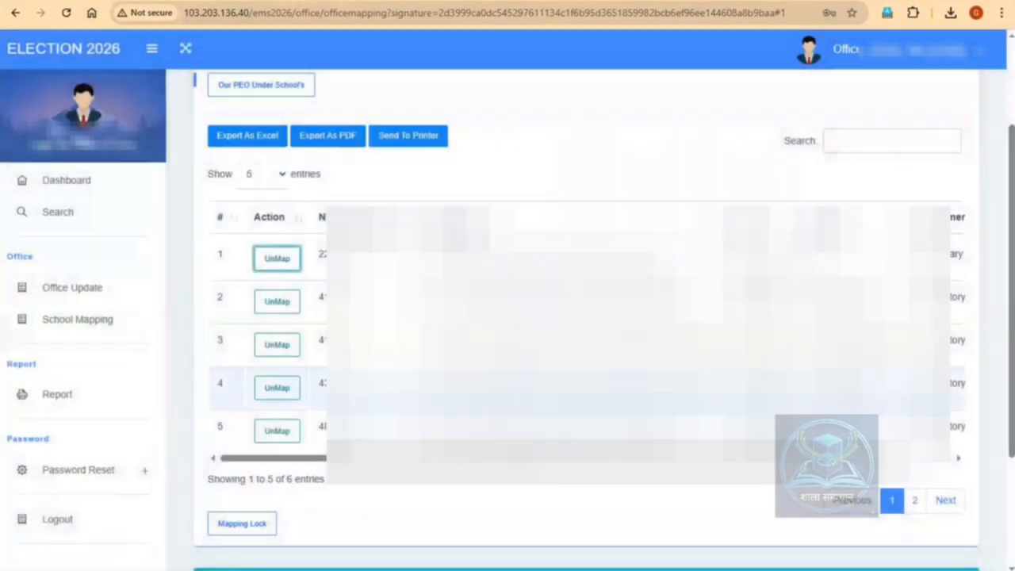
Step: Review the remaining columns of the mapped schools and recheck the entry on page 2
{"action": "left_click_drag", "start_coordinate": [523, 457], "coordinate": [575, 457]}
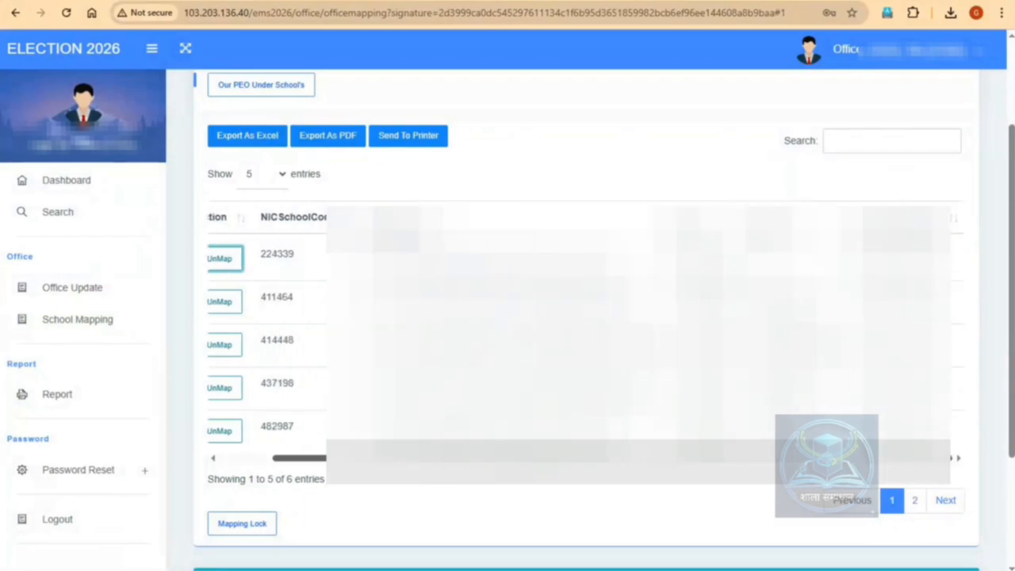
{"action": "left_click_drag", "start_coordinate": [450, 459], "coordinate": [384, 474]}
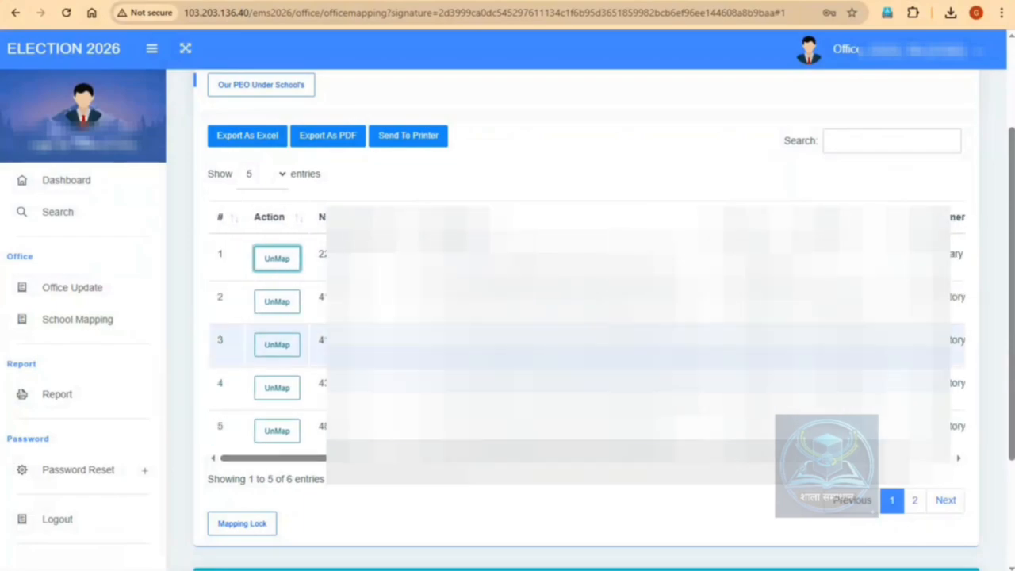
{"action": "scroll", "coordinate": [507, 317], "scroll_direction": "down", "scroll_amount": 1}
{"action": "left_click", "coordinate": [912, 430]}
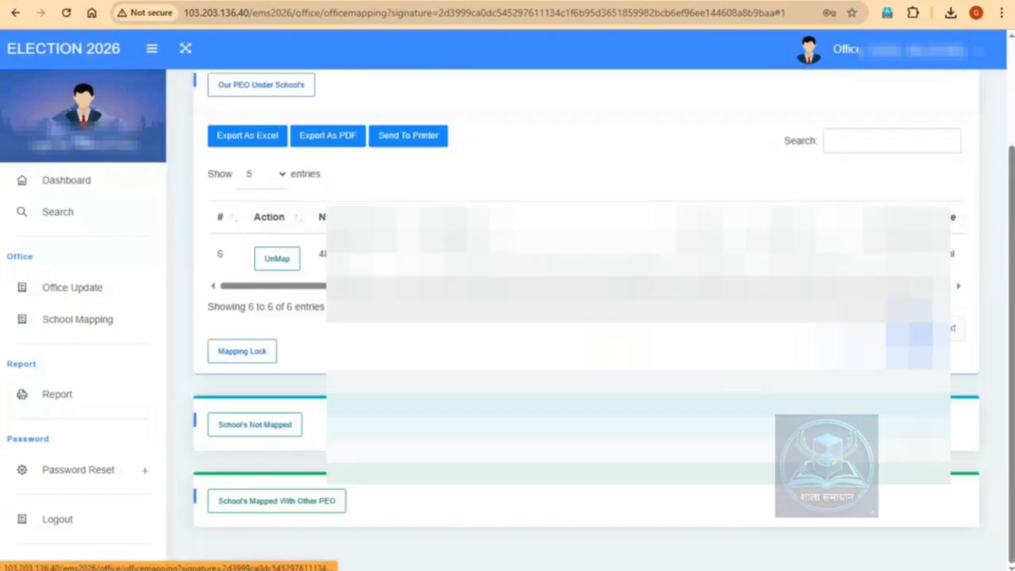
{"action": "left_click_drag", "start_coordinate": [666, 218], "coordinate": [780, 278]}
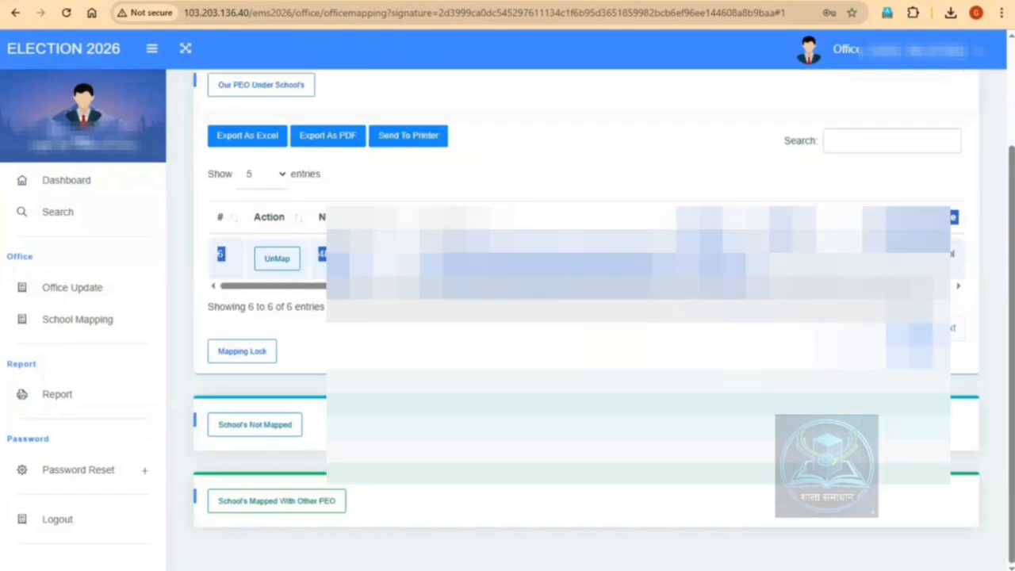
{"action": "left_click", "coordinate": [555, 346]}
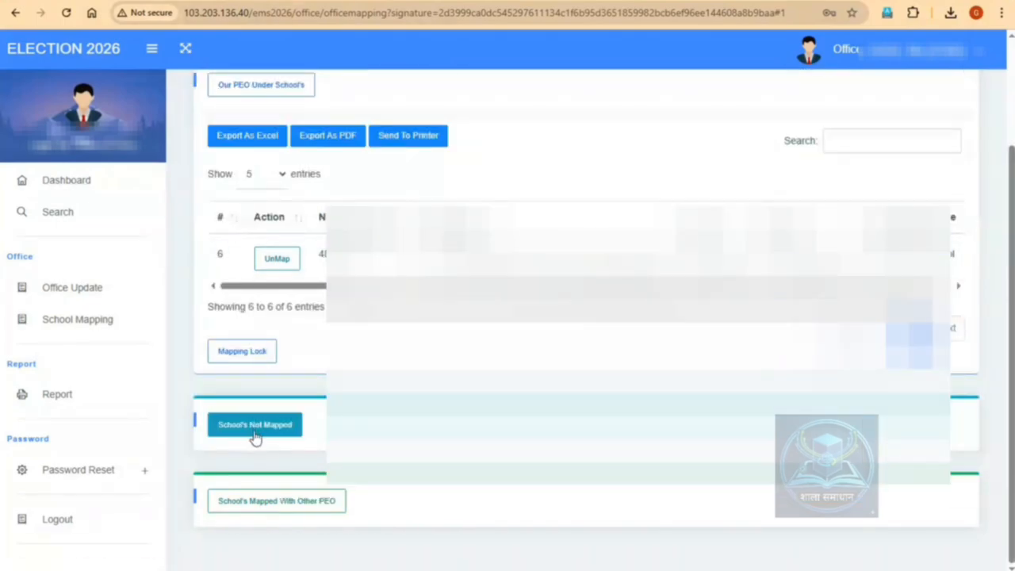
Step: Inspect the list of schools that are not mapped, and collapse it again
{"action": "left_click", "coordinate": [255, 426]}
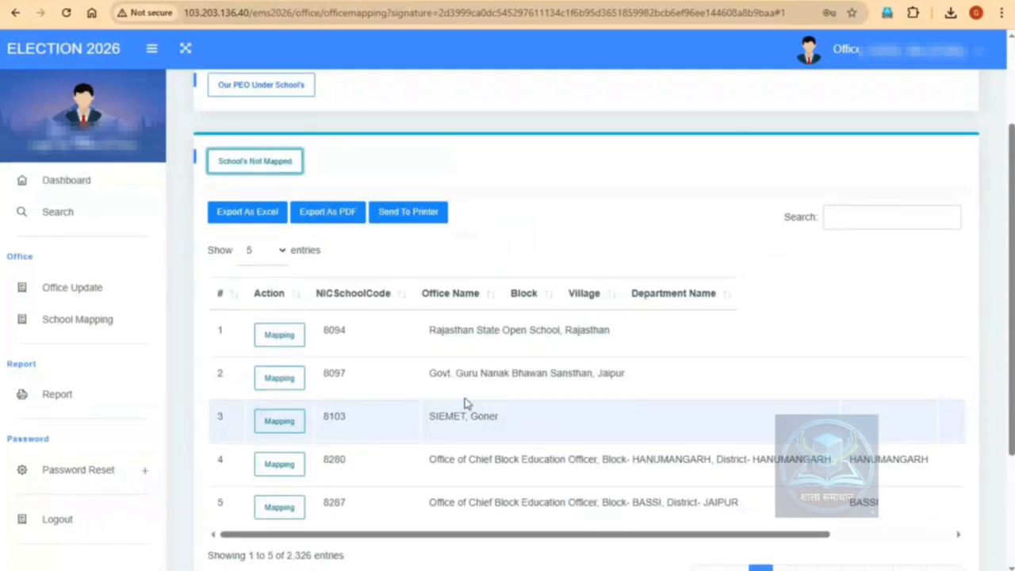
{"action": "scroll", "coordinate": [367, 357], "scroll_direction": "down", "scroll_amount": 1}
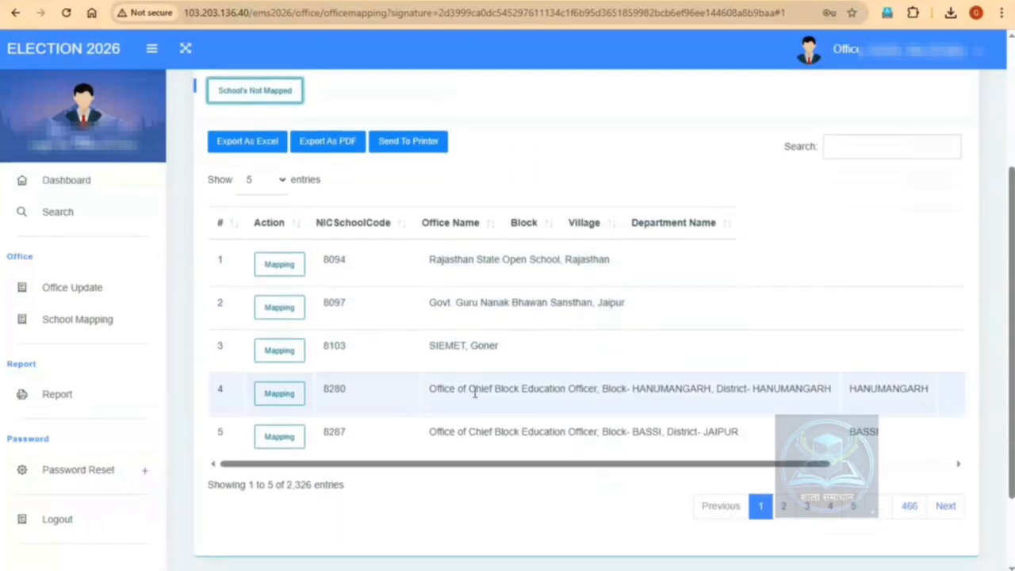
{"action": "left_click", "coordinate": [256, 95]}
Step: Lock the mapping of the schools under our PEO and confirm the lock
{"action": "left_click", "coordinate": [258, 222]}
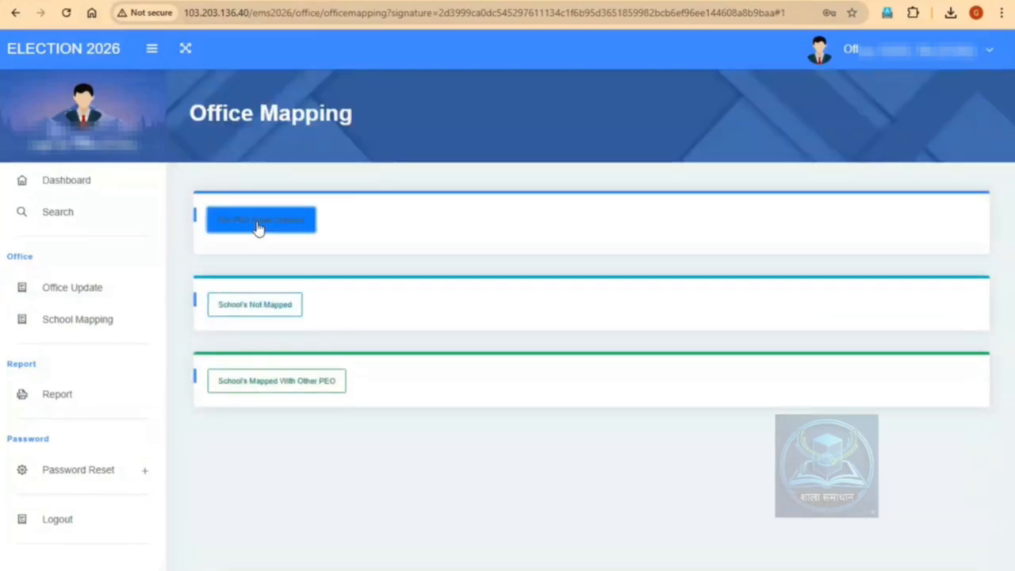
{"action": "scroll", "coordinate": [316, 424], "scroll_direction": "down", "scroll_amount": 1}
{"action": "scroll", "coordinate": [315, 424], "scroll_direction": "down", "scroll_amount": 1}
{"action": "left_click", "coordinate": [242, 351]}
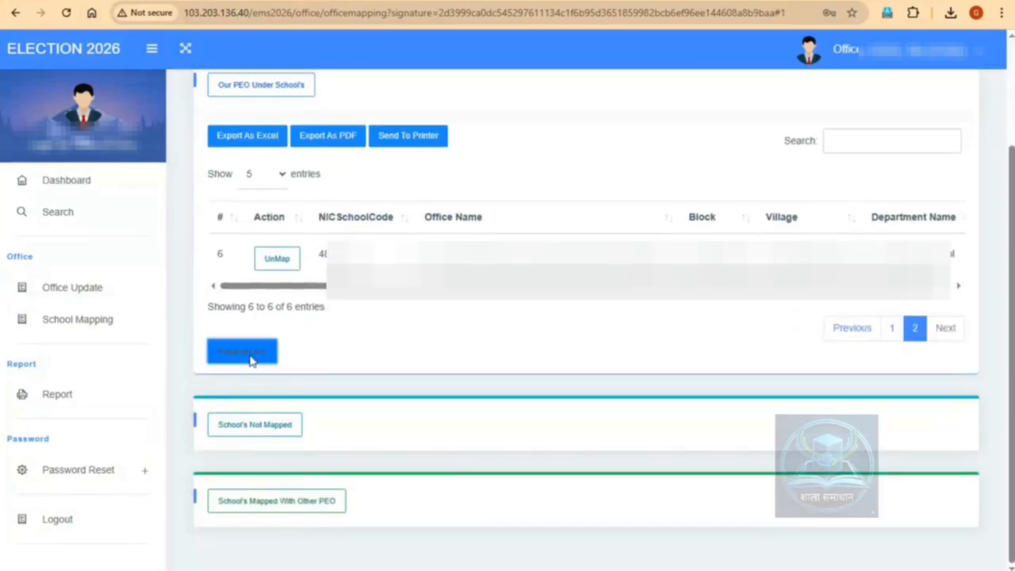
{"action": "left_click", "coordinate": [467, 393]}
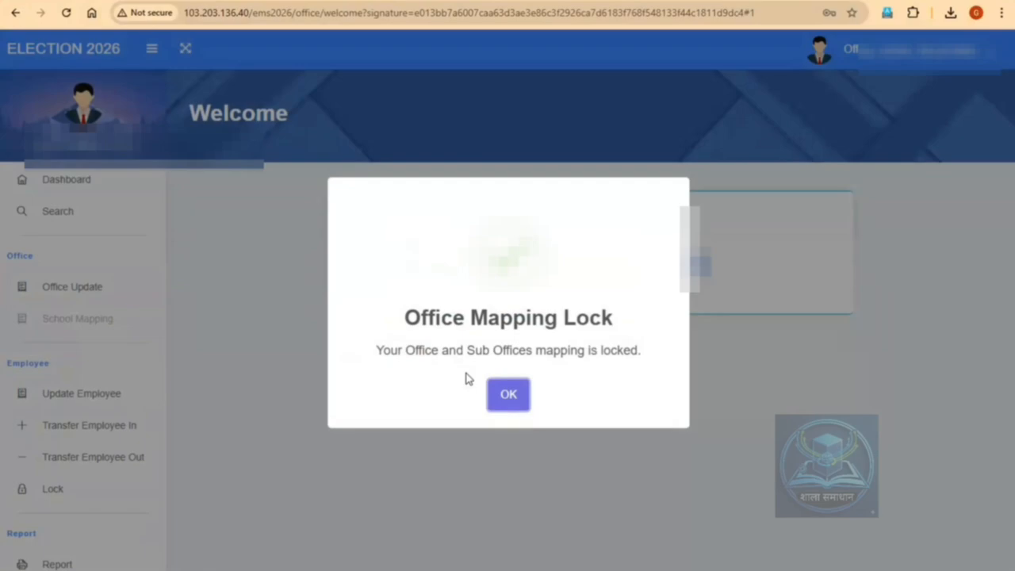
{"action": "left_click", "coordinate": [521, 403]}
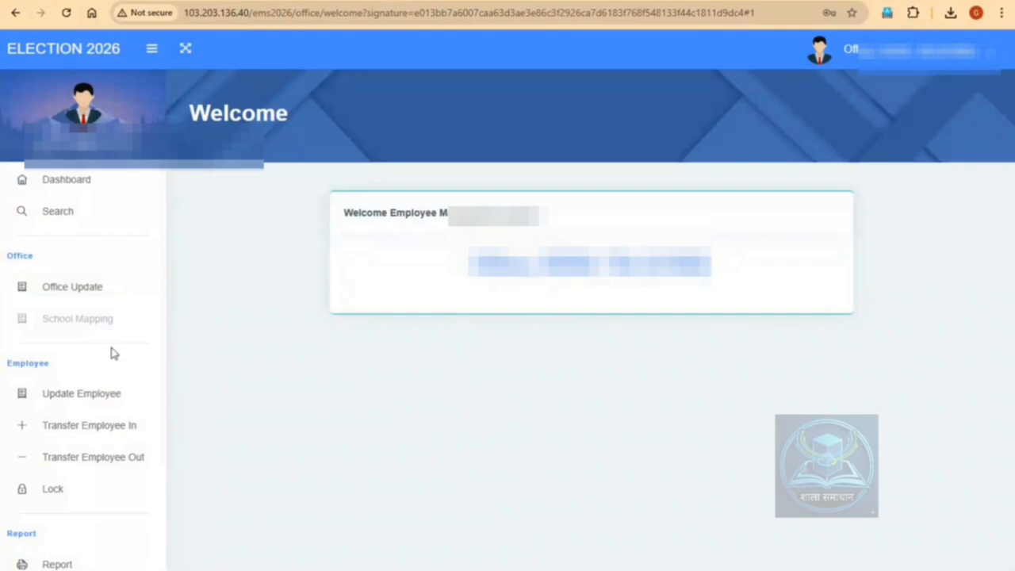
Step: Open the Update Employee list and bring up the fourth employee's record for editing
{"action": "left_click", "coordinate": [53, 402]}
{"action": "key", "text": "ctrl+minus"}
{"action": "key", "text": "ctrl+minus"}
{"action": "key", "text": "ctrl+minus"}
{"action": "key", "text": "ctrl+minus"}
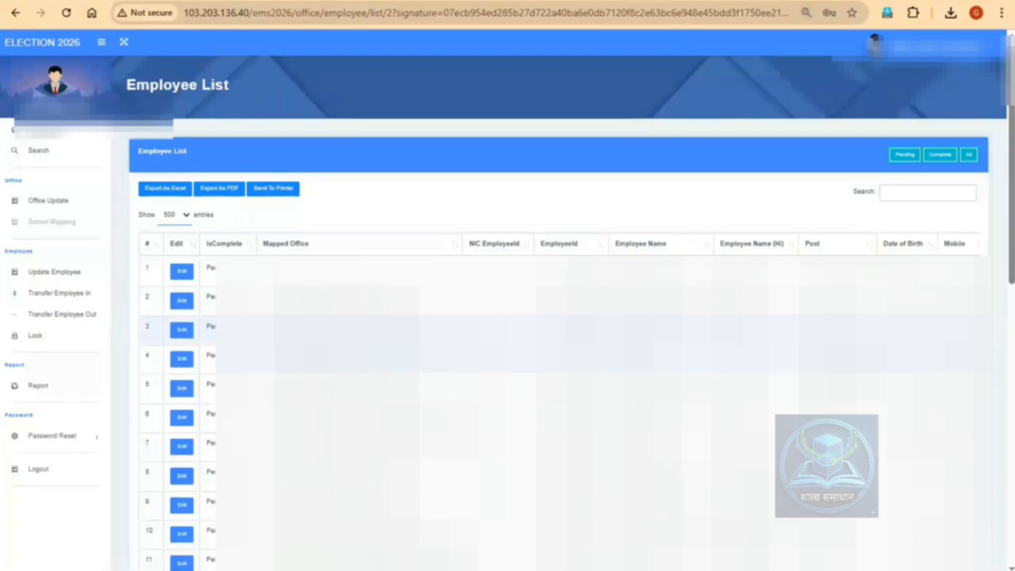
{"action": "left_click", "coordinate": [179, 358]}
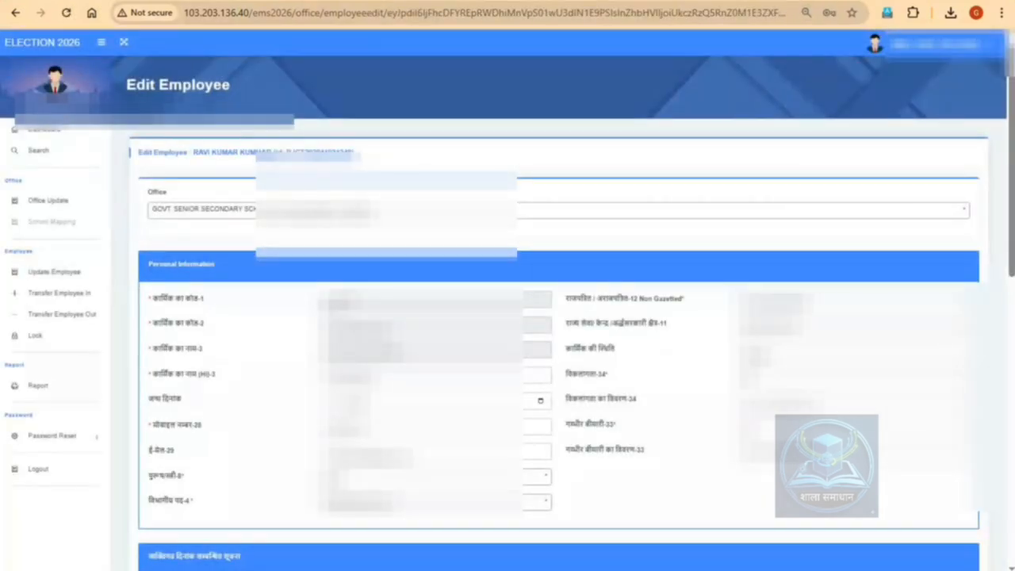
Step: Examine the employee's कार्मिक का कोड-1 and कार्मिक का कोड-2 fields in the Personal Information section
{"action": "double_click", "coordinate": [344, 300]}
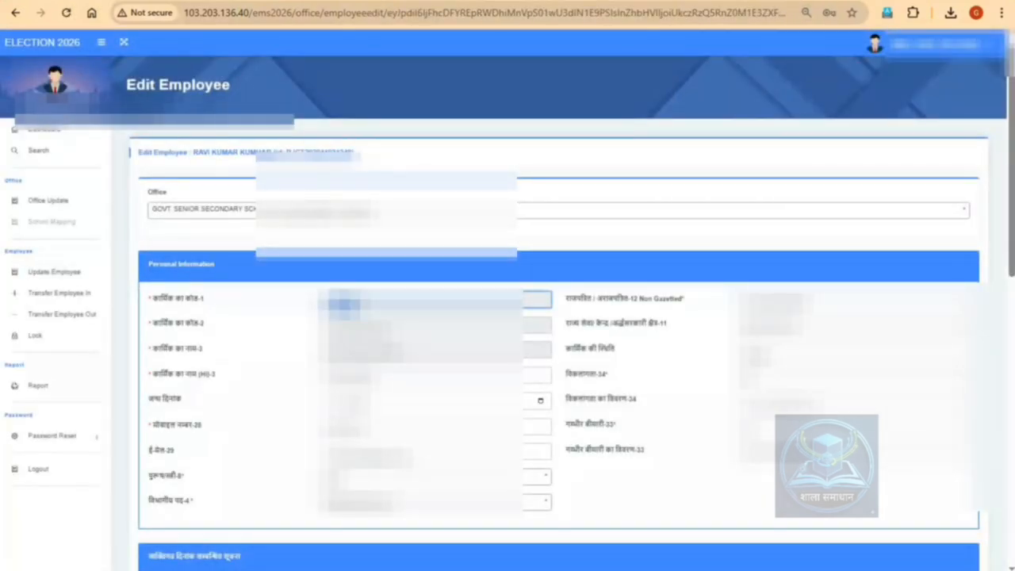
{"action": "left_click", "coordinate": [447, 252]}
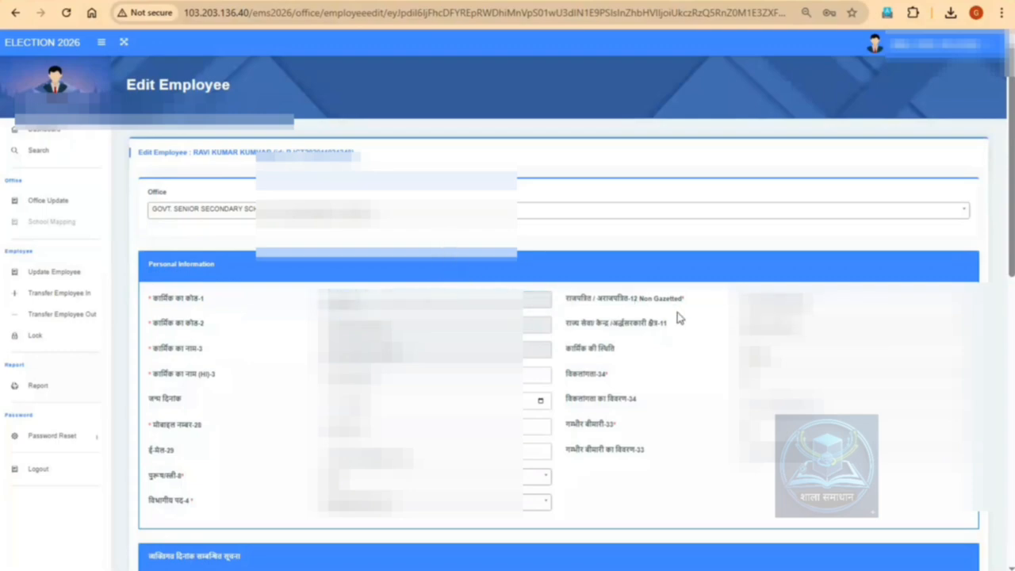
{"action": "key", "text": "ctrl+plus"}
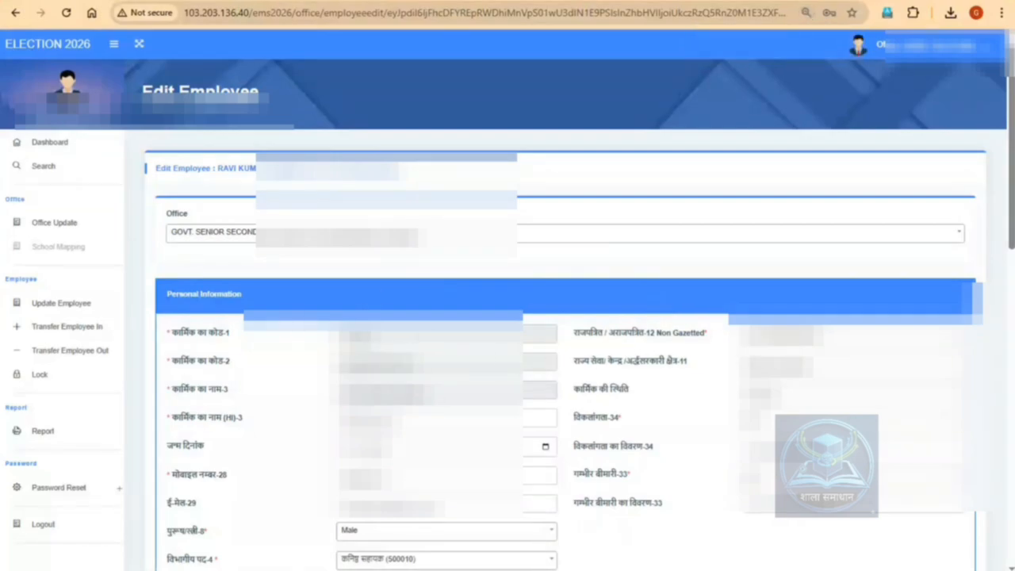
{"action": "left_click_drag", "start_coordinate": [342, 362], "coordinate": [414, 362]}
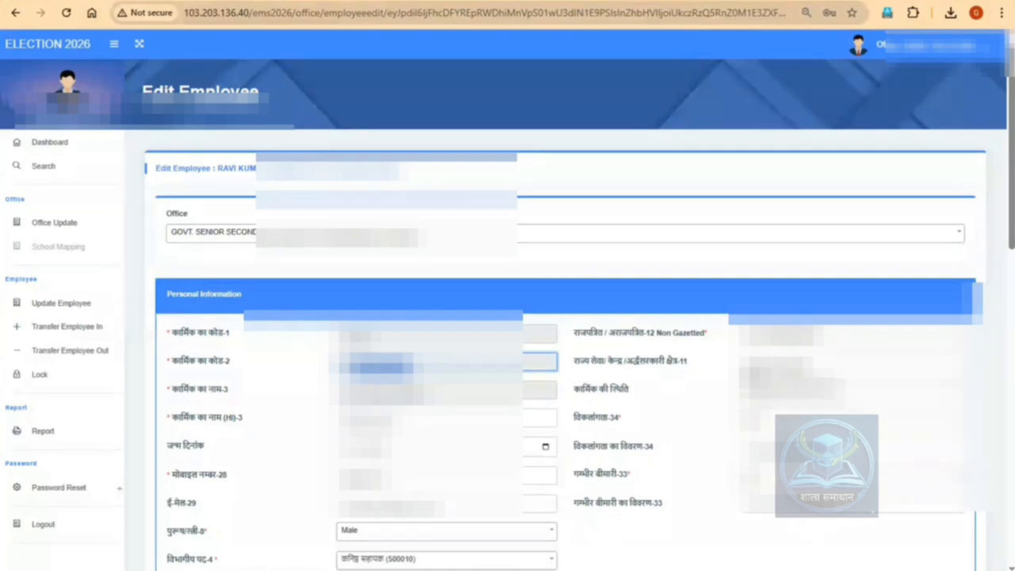
Step: Examine the employee's कार्मिक का नाम-3 field and the options offered for कार्मिक की स्थिति in the Personal Information section
{"action": "left_click", "coordinate": [755, 387]}
{"action": "left_click", "coordinate": [754, 376]}
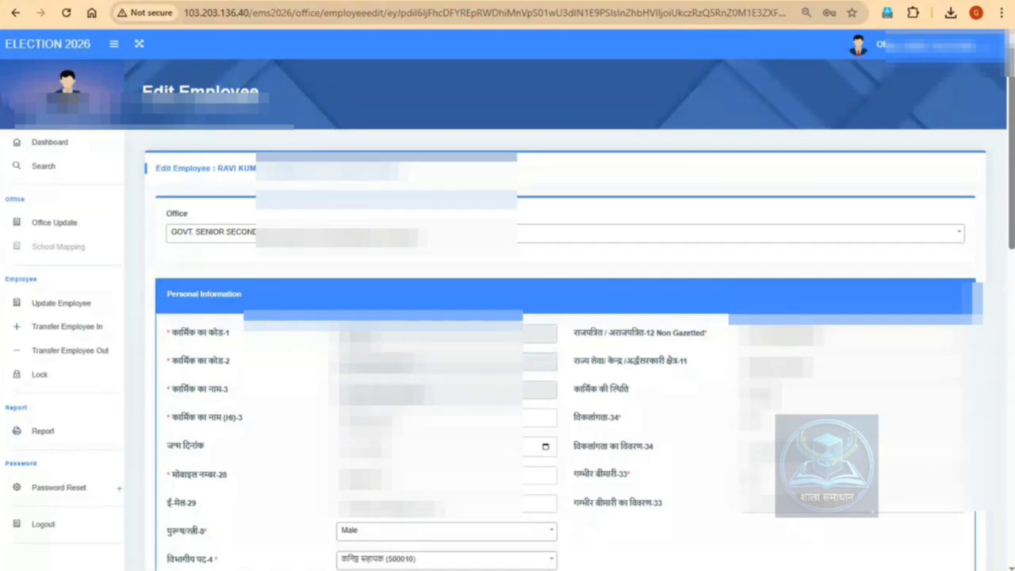
{"action": "left_click_drag", "start_coordinate": [342, 390], "coordinate": [433, 392]}
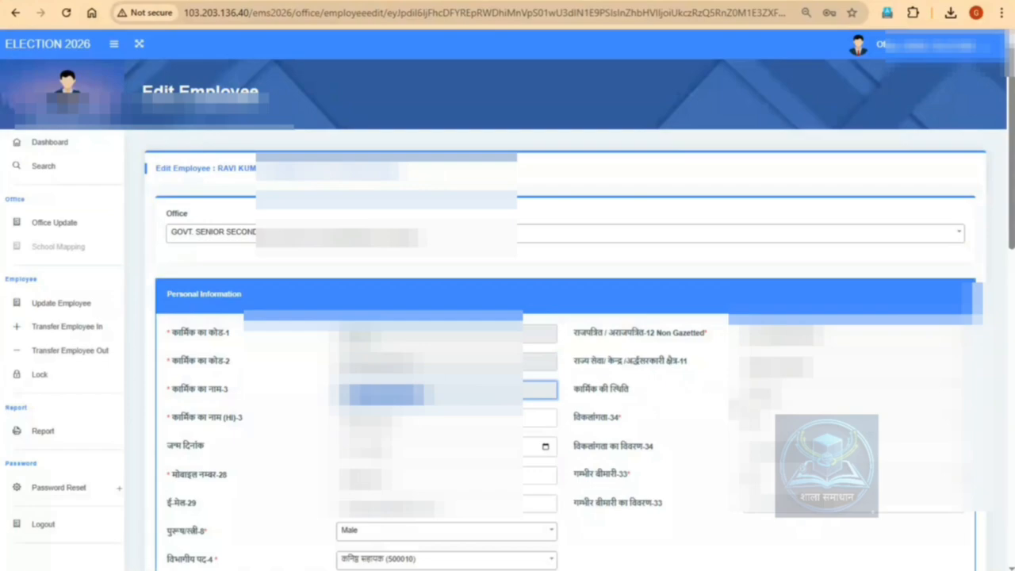
{"action": "left_click", "coordinate": [753, 397]}
{"action": "left_click", "coordinate": [795, 395]}
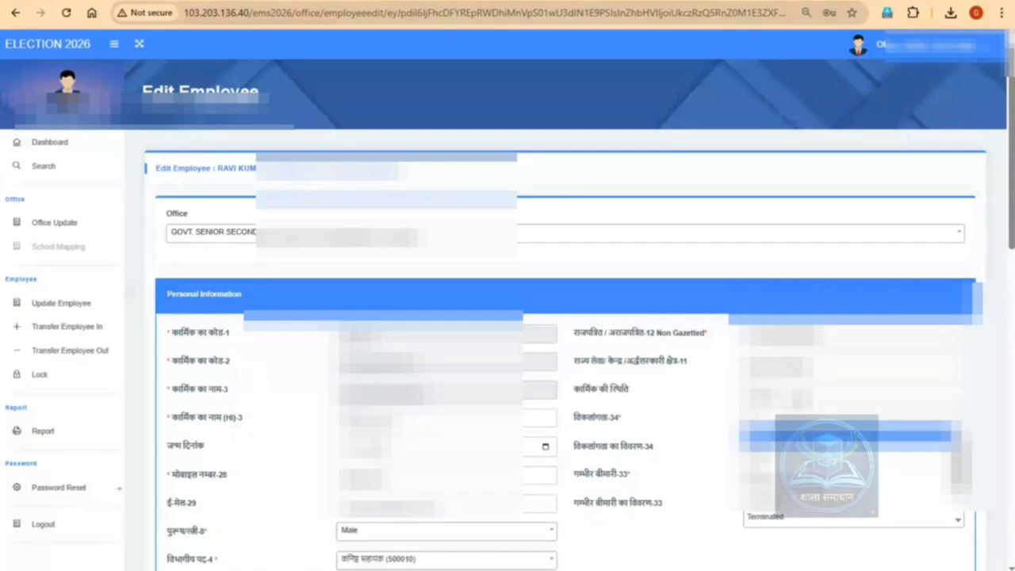
{"action": "scroll", "coordinate": [801, 460], "scroll_direction": "down", "scroll_amount": 1}
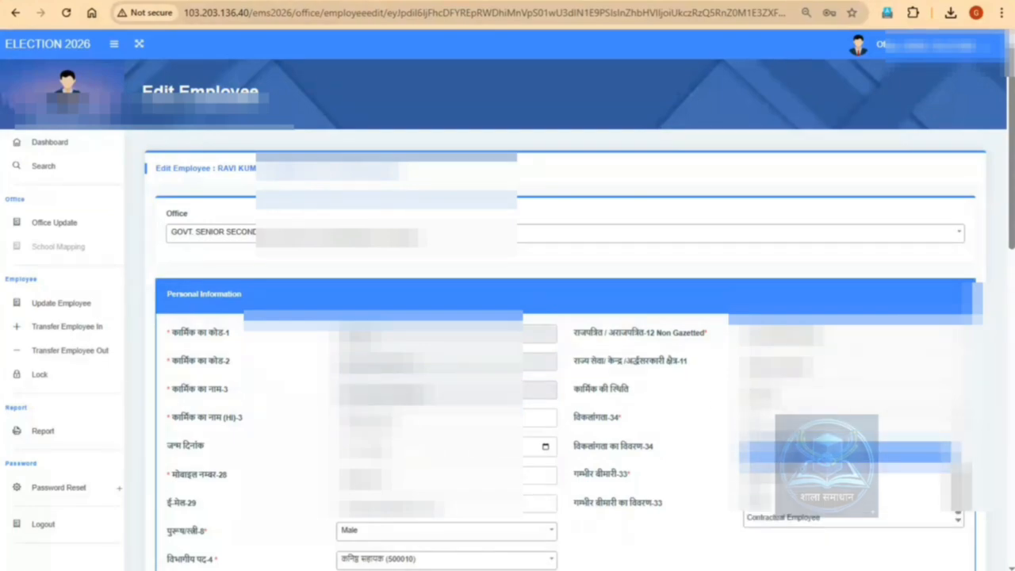
{"action": "scroll", "coordinate": [801, 456], "scroll_direction": "up", "scroll_amount": 1}
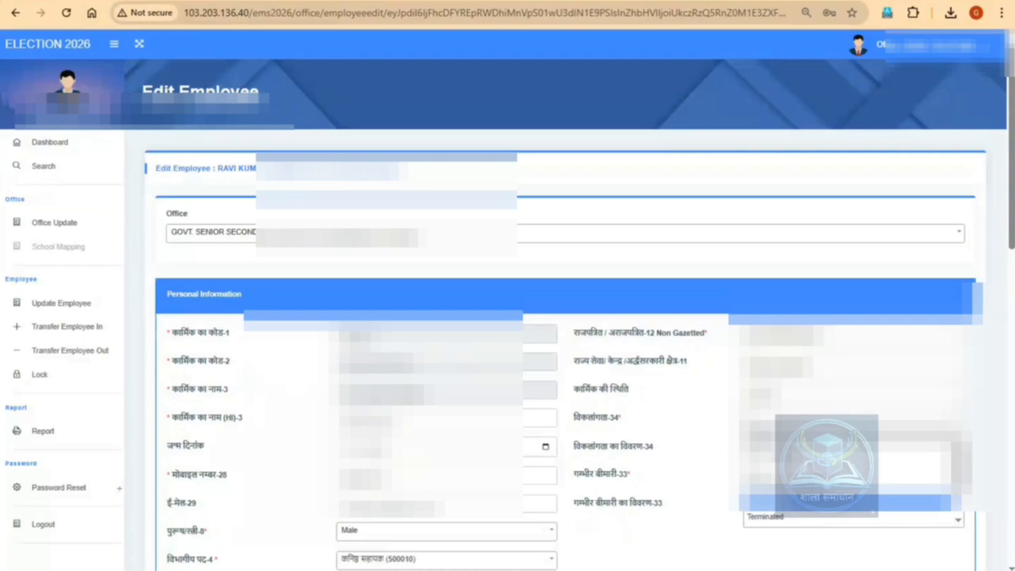
{"action": "left_click", "coordinate": [697, 404]}
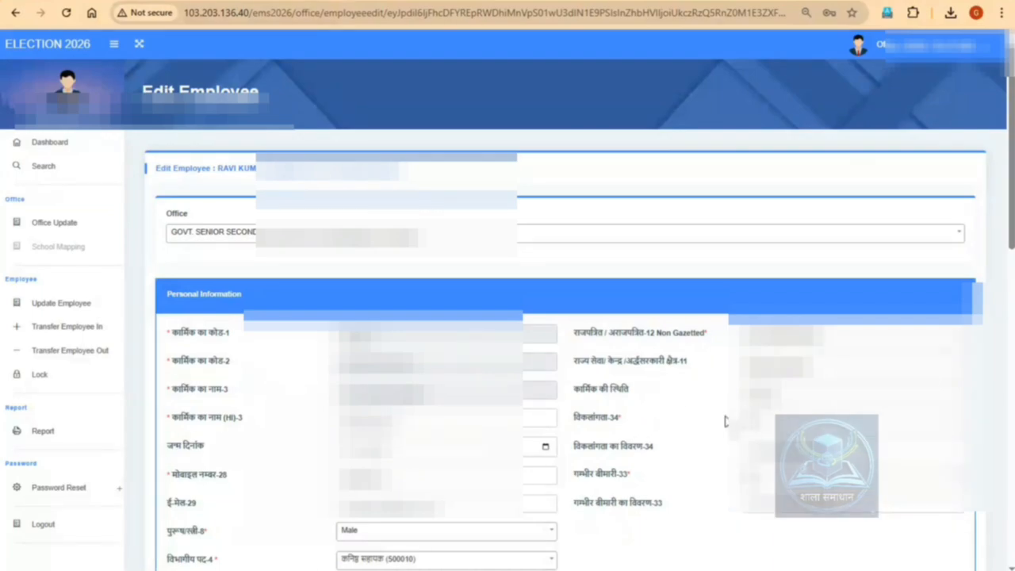
Step: Review the first appointment, current post appointment and retirement date fields (22, 23 and 24) in the employee's date section
{"action": "scroll", "coordinate": [724, 420], "scroll_direction": "down", "scroll_amount": 1}
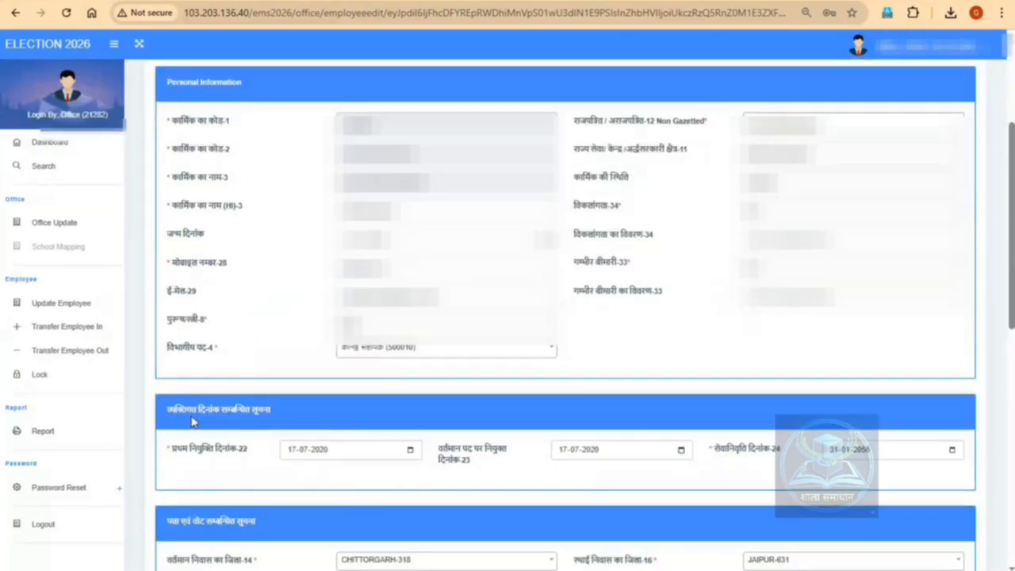
{"action": "scroll", "coordinate": [321, 420], "scroll_direction": "down", "scroll_amount": 2}
{"action": "left_click_drag", "start_coordinate": [196, 454], "coordinate": [214, 452]}
{"action": "left_click_drag", "start_coordinate": [466, 449], "coordinate": [497, 449]}
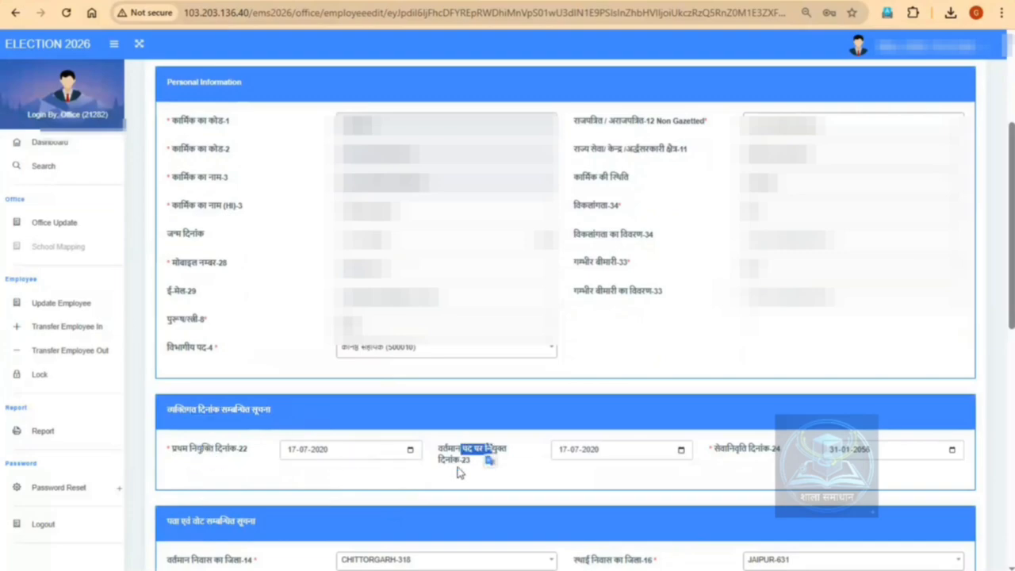
{"action": "left_click_drag", "start_coordinate": [439, 461], "coordinate": [473, 461]}
{"action": "left_click_drag", "start_coordinate": [720, 450], "coordinate": [758, 452]}
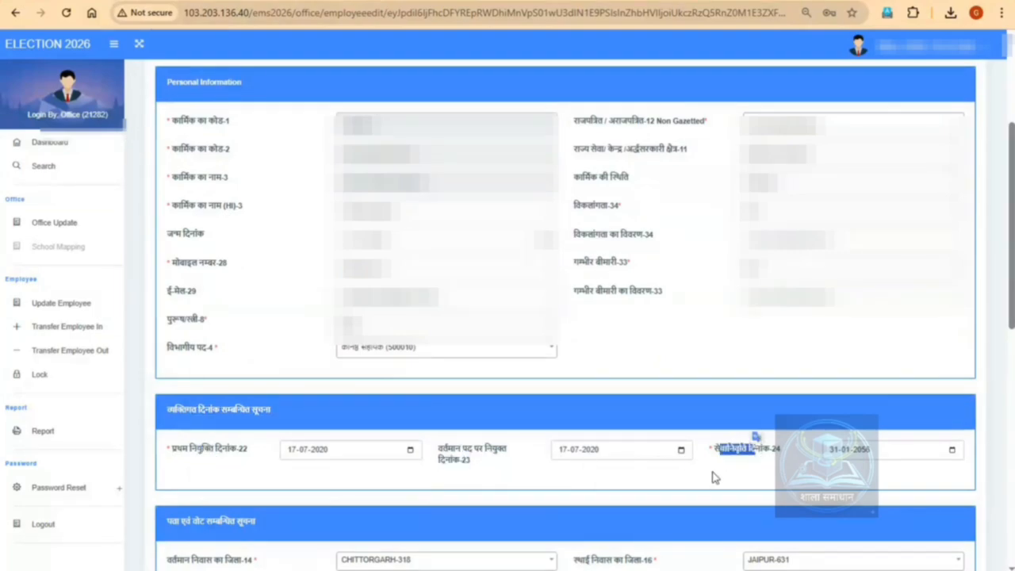
Step: Choose the assembly constituency of the employee's current residence under वर्तमान निवास की विधानसभा क्षेत्र-13
{"action": "scroll", "coordinate": [702, 474], "scroll_direction": "down", "scroll_amount": 4}
{"action": "left_click", "coordinate": [373, 302]}
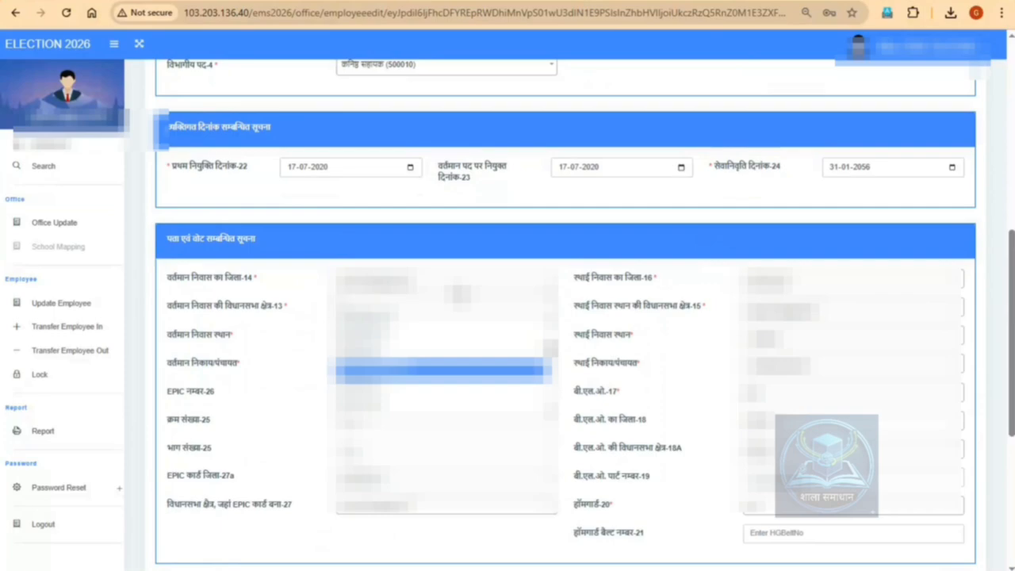
{"action": "left_click", "coordinate": [303, 259]}
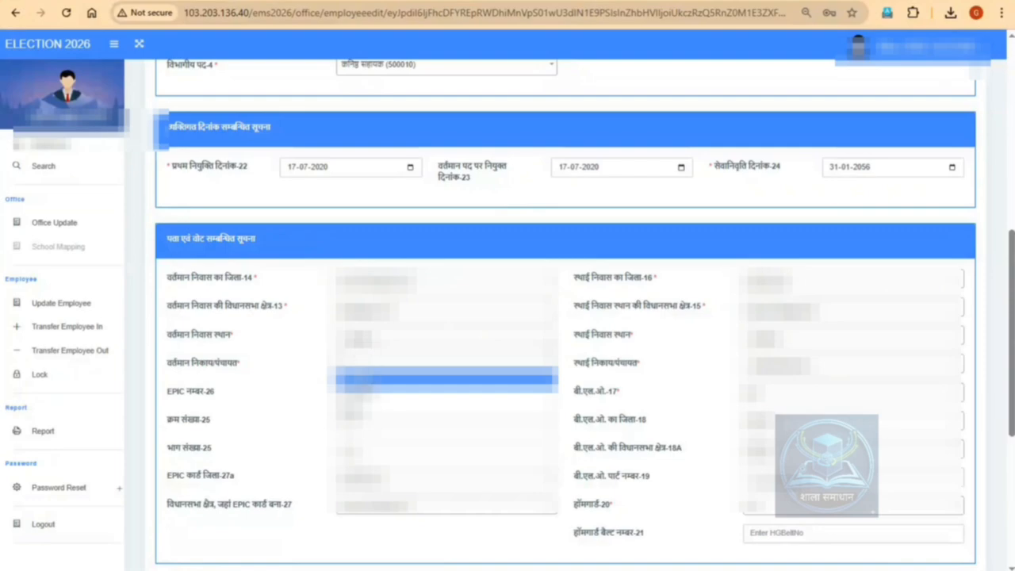
{"action": "left_click", "coordinate": [370, 416]}
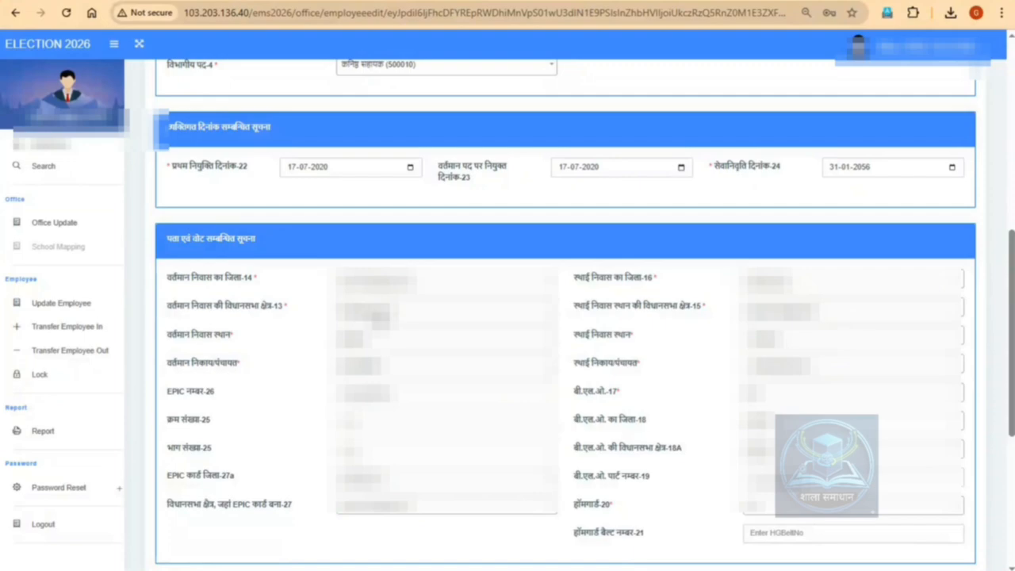
{"action": "left_click", "coordinate": [381, 316]}
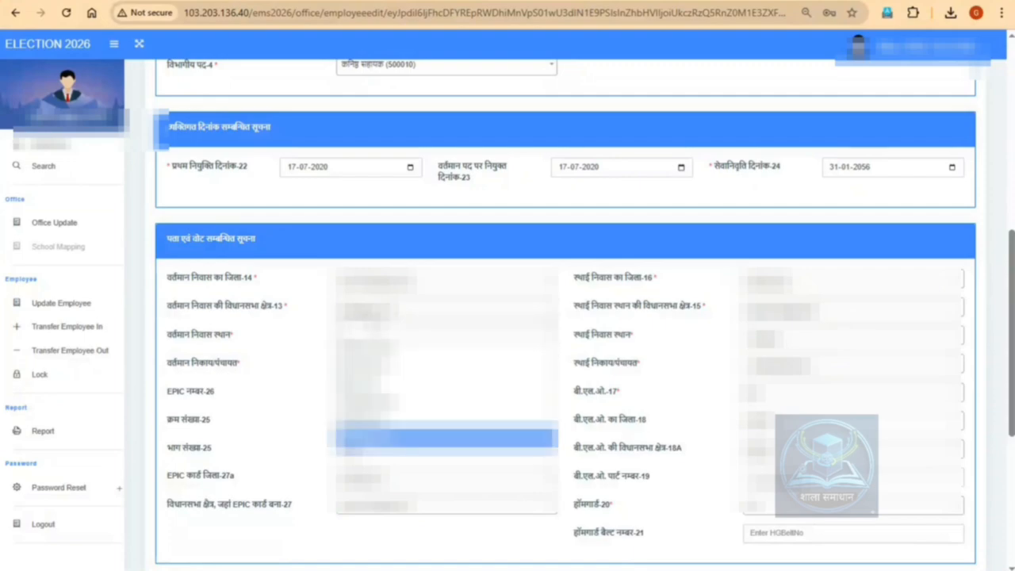
{"action": "left_click", "coordinate": [380, 405]}
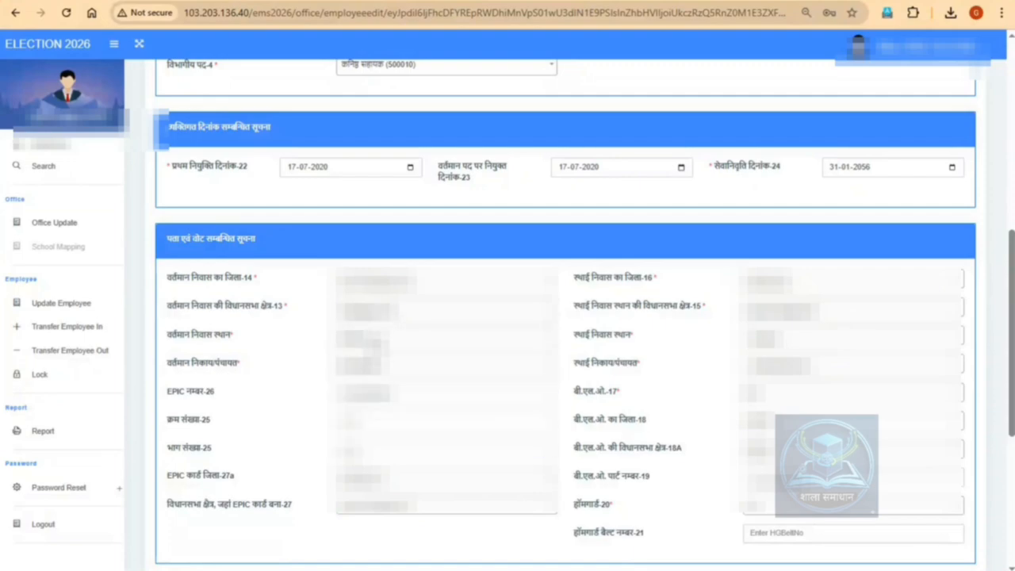
Step: Choose the वर्तमान निवास स्थान and the matching वर्तमान निकाय/पंचायत for the employee's current residence
{"action": "left_click", "coordinate": [375, 342]}
{"action": "left_click", "coordinate": [378, 398]}
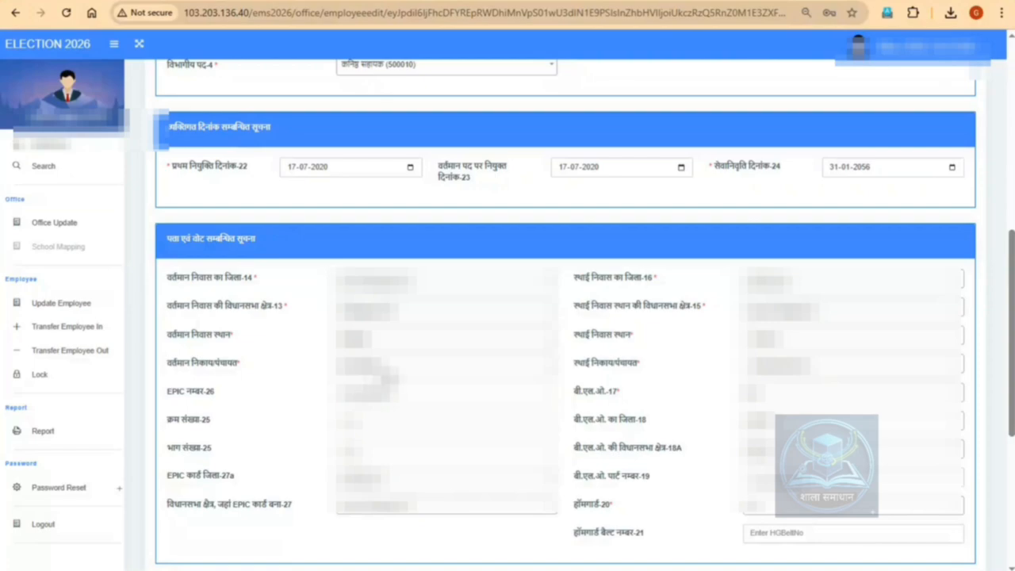
{"action": "left_click", "coordinate": [388, 370]}
{"action": "left_click", "coordinate": [389, 407]}
Step: Look through the वर्तमान निकाय/पंचायत options and select the local body for the employee's current residence
{"action": "left_click", "coordinate": [385, 365]}
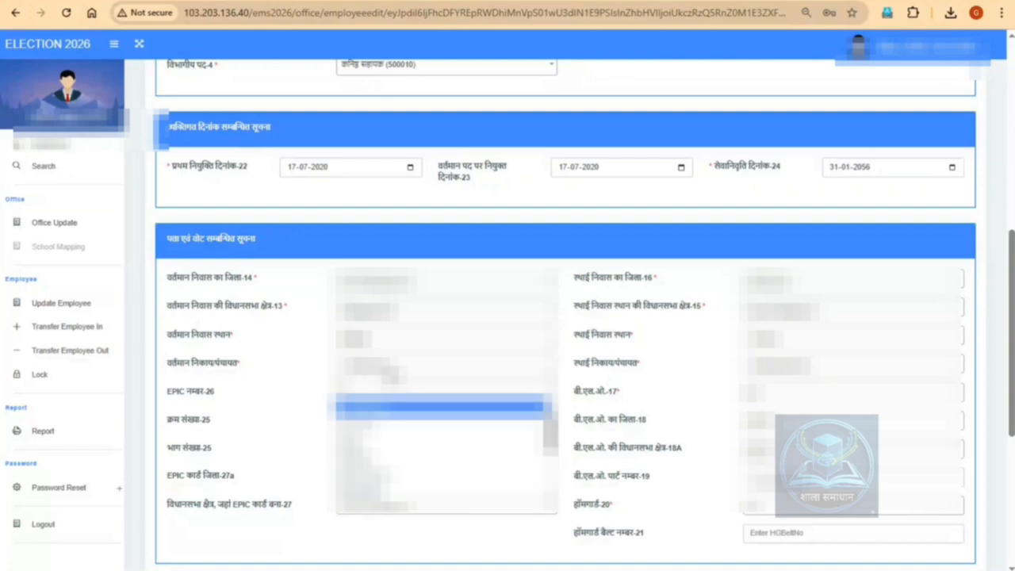
{"action": "scroll", "coordinate": [382, 466], "scroll_direction": "down", "scroll_amount": 3}
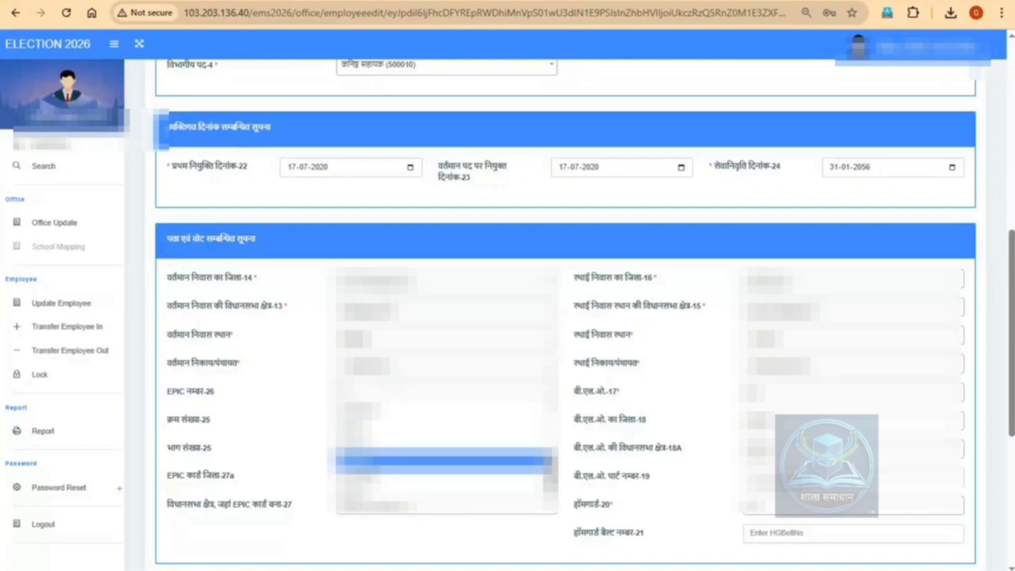
{"action": "left_click", "coordinate": [309, 421]}
{"action": "left_click", "coordinate": [378, 344]}
{"action": "left_click", "coordinate": [378, 344]}
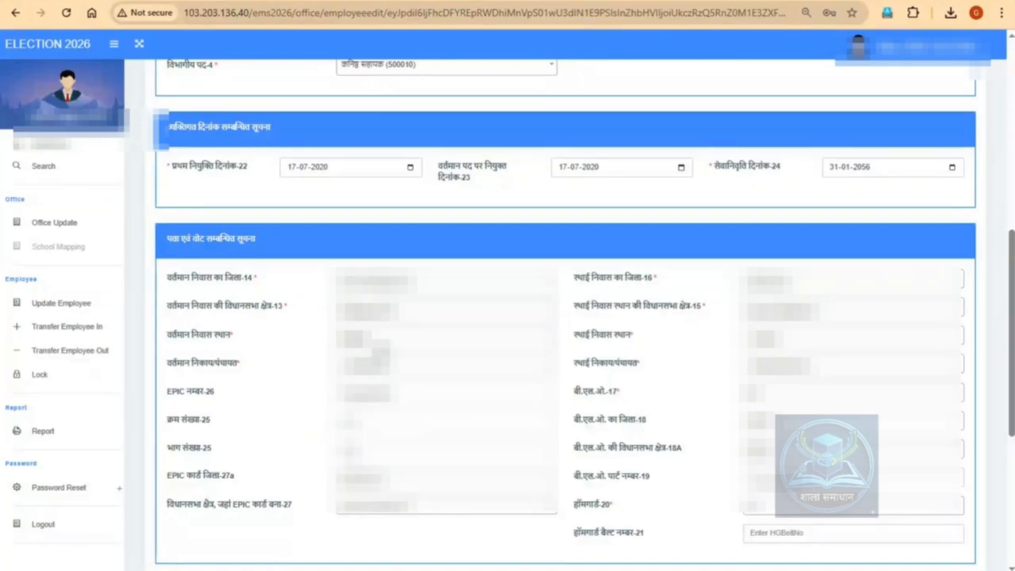
{"action": "left_click", "coordinate": [378, 368]}
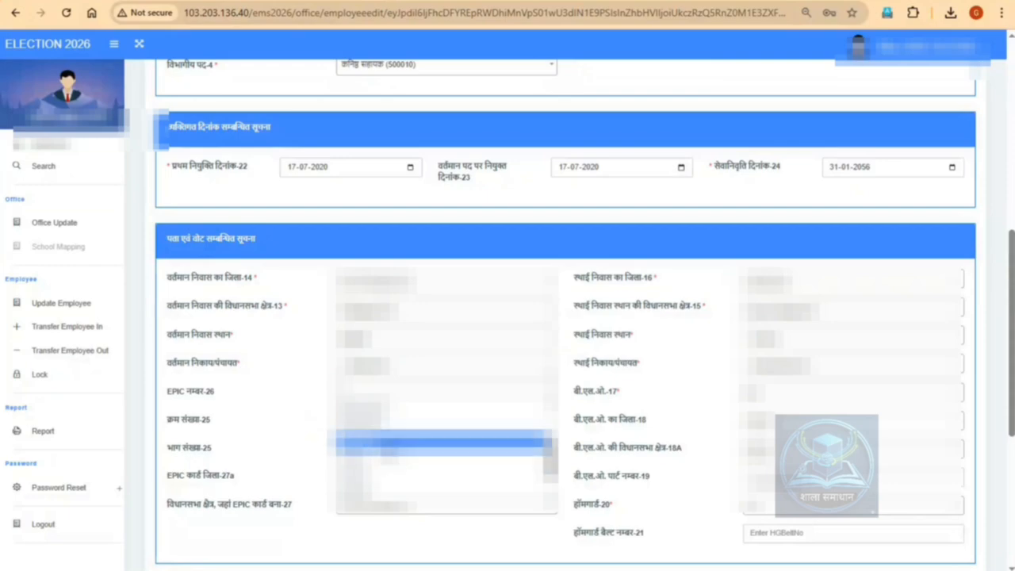
{"action": "left_click", "coordinate": [390, 446]}
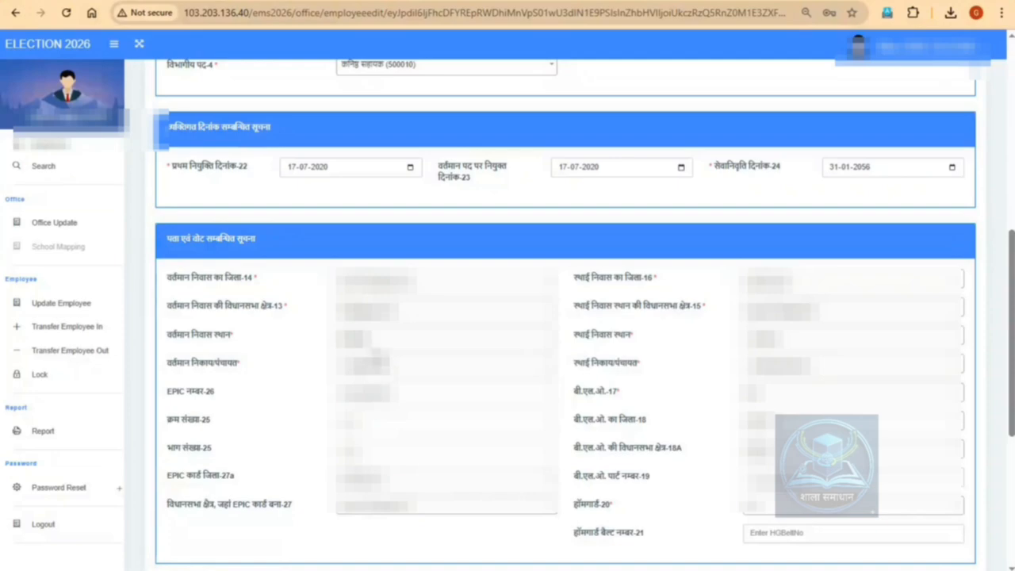
{"action": "left_click", "coordinate": [354, 368]}
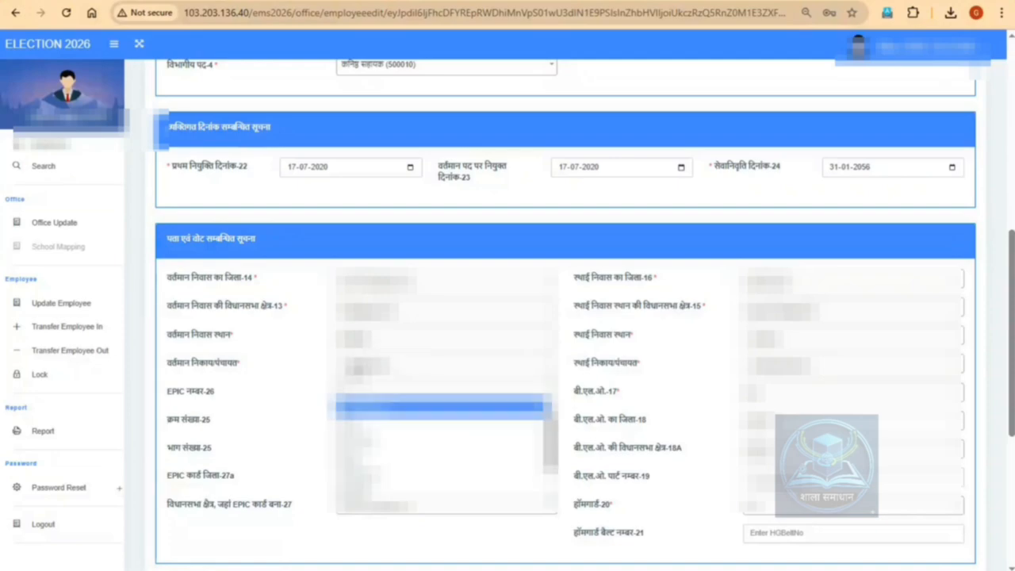
{"action": "left_click", "coordinate": [374, 444]}
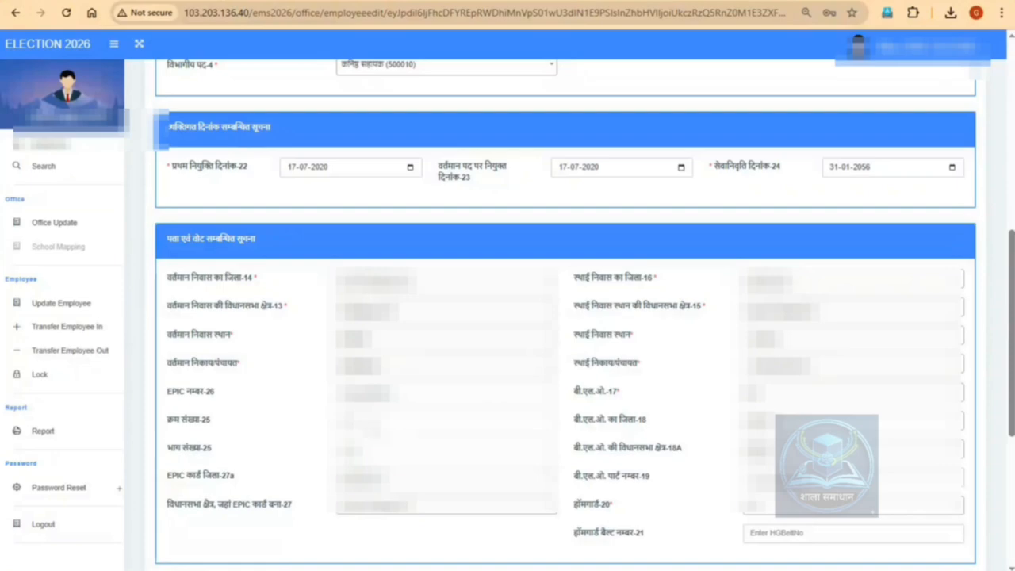
Step: Set the basic pay (मूल वेतन-7) to 22700 in the payment section and submit the employee's record
{"action": "scroll", "coordinate": [565, 317], "scroll_direction": "down", "scroll_amount": 4}
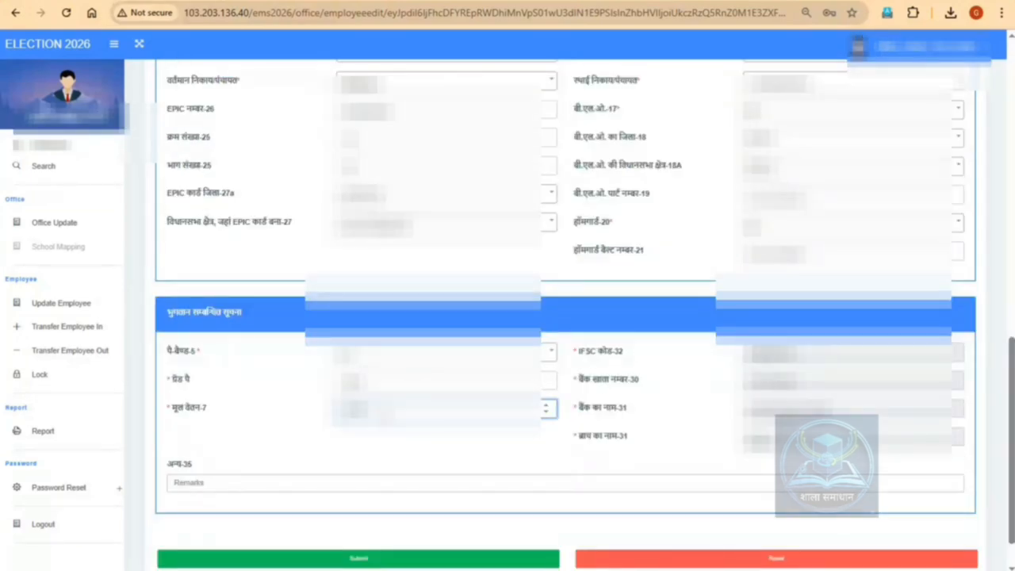
{"action": "double_click", "coordinate": [376, 408]}
{"action": "key", "text": "BackSpace"}
{"action": "scroll", "coordinate": [694, 481], "scroll_direction": "up", "scroll_amount": 1}
{"action": "left_click", "coordinate": [687, 480]}
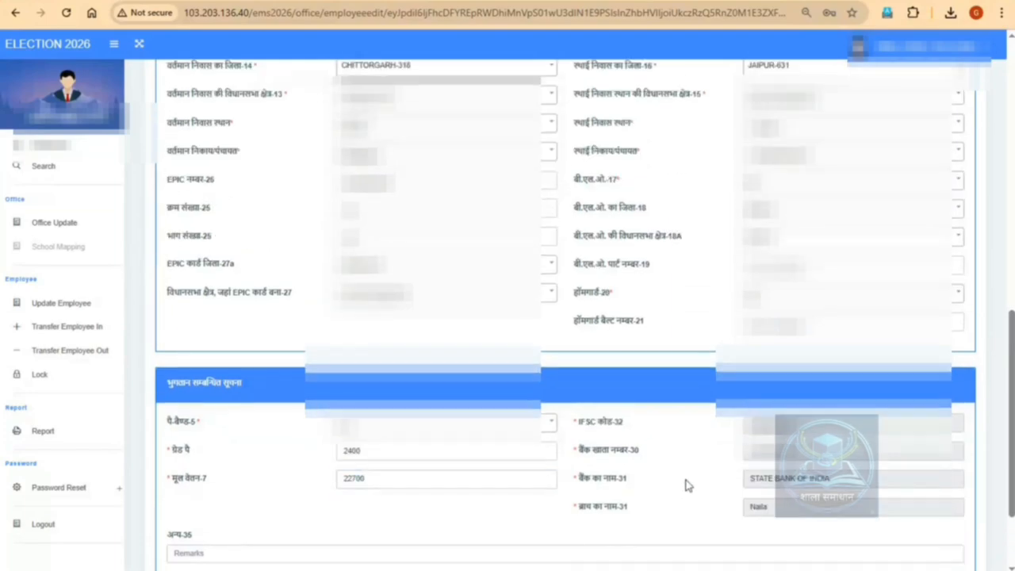
{"action": "scroll", "coordinate": [642, 512], "scroll_direction": "down", "scroll_amount": 2}
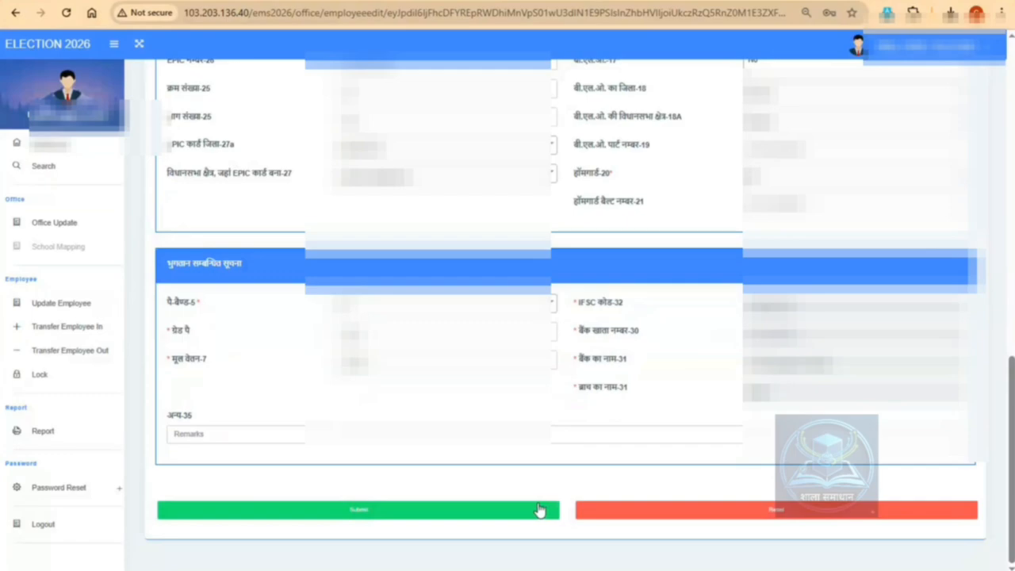
{"action": "left_click", "coordinate": [535, 506]}
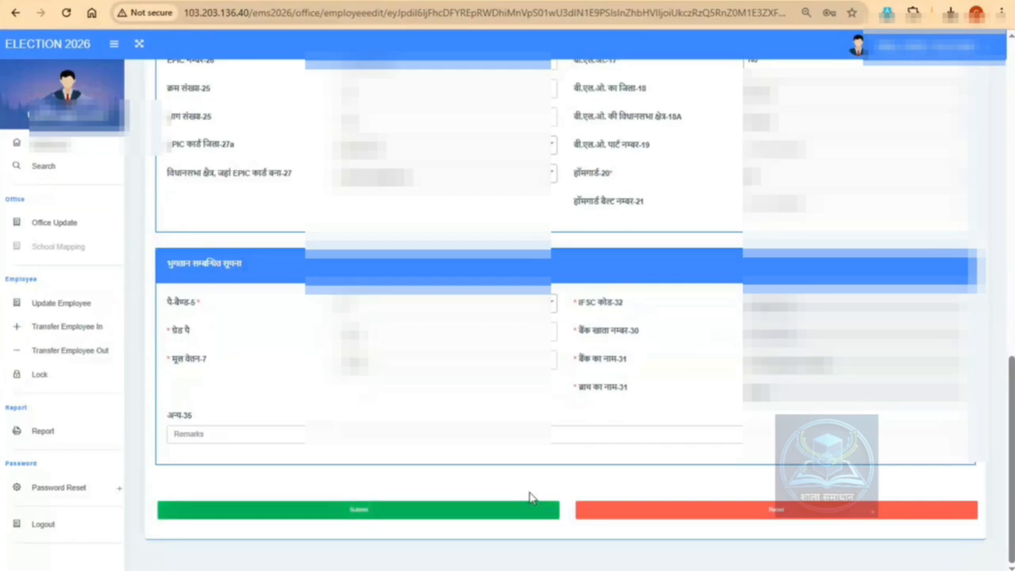